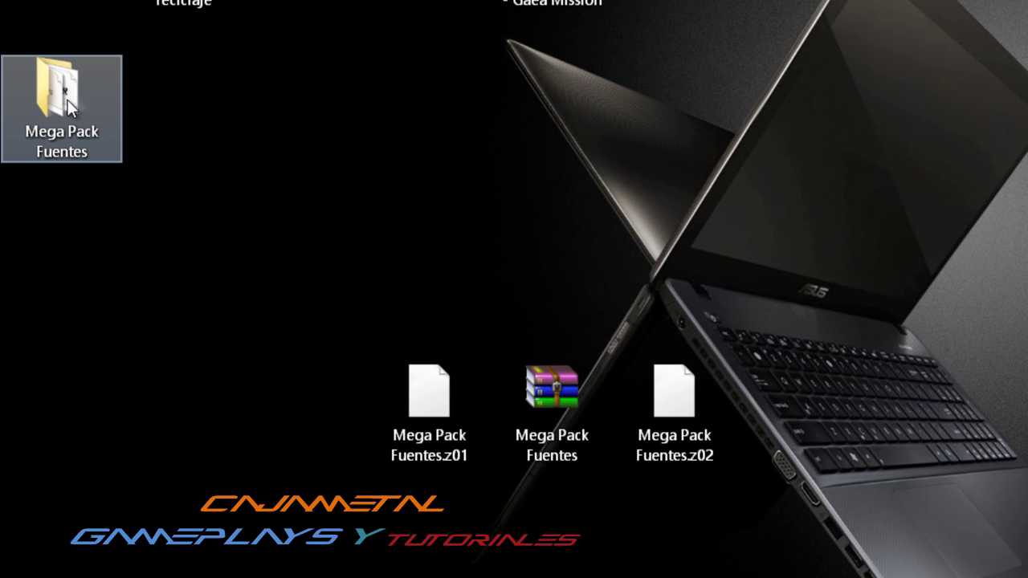
Move the Mega Pack Fuentes folder above its archive files on the desktop and copy all the fonts inside it.
{"action": "left_click_drag", "start_coordinate": [67, 100], "coordinate": [590, 257]}
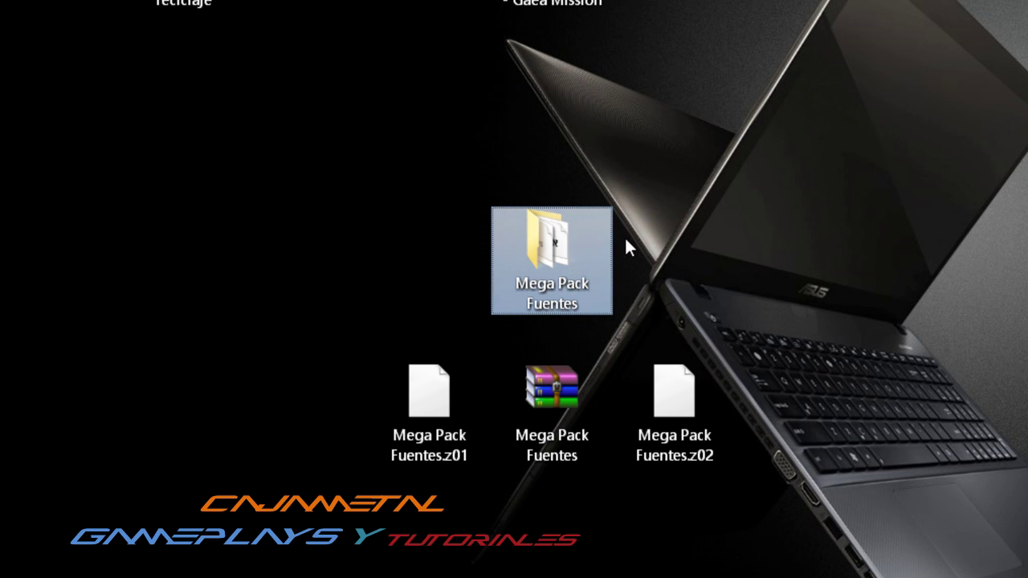
{"action": "double_click", "coordinate": [560, 252]}
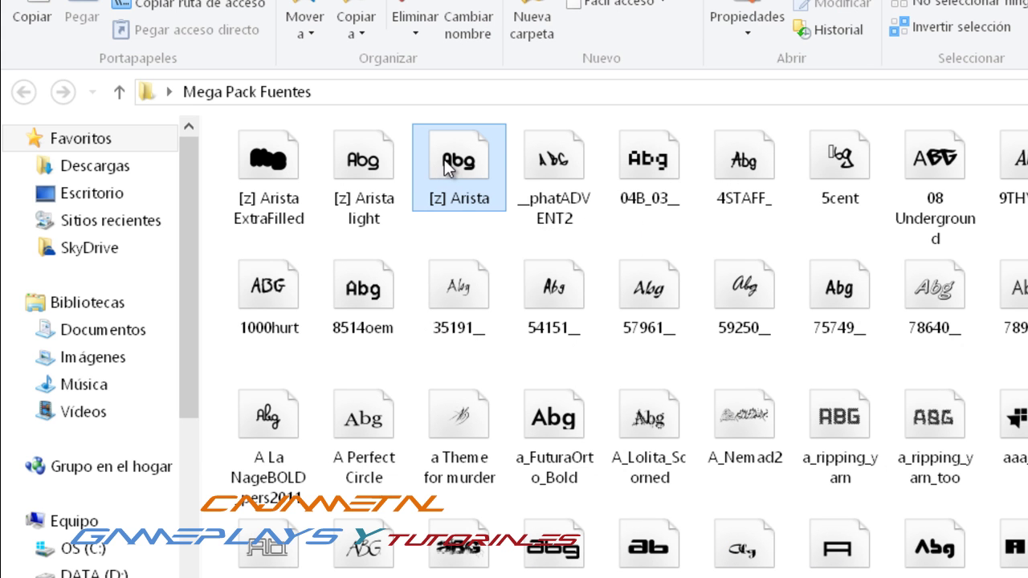
{"action": "key", "text": "ctrl+a"}
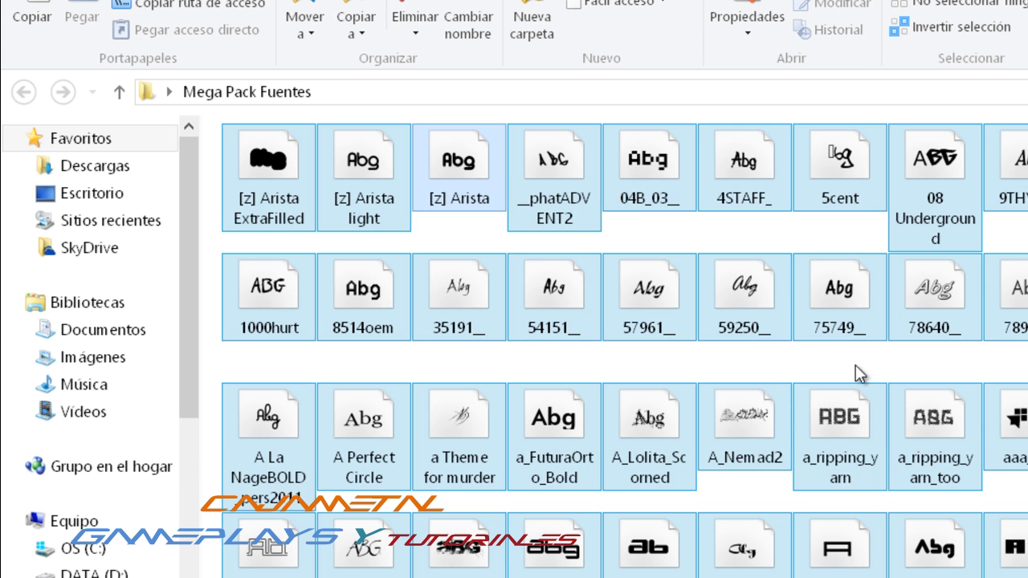
{"action": "right_click", "coordinate": [662, 323]}
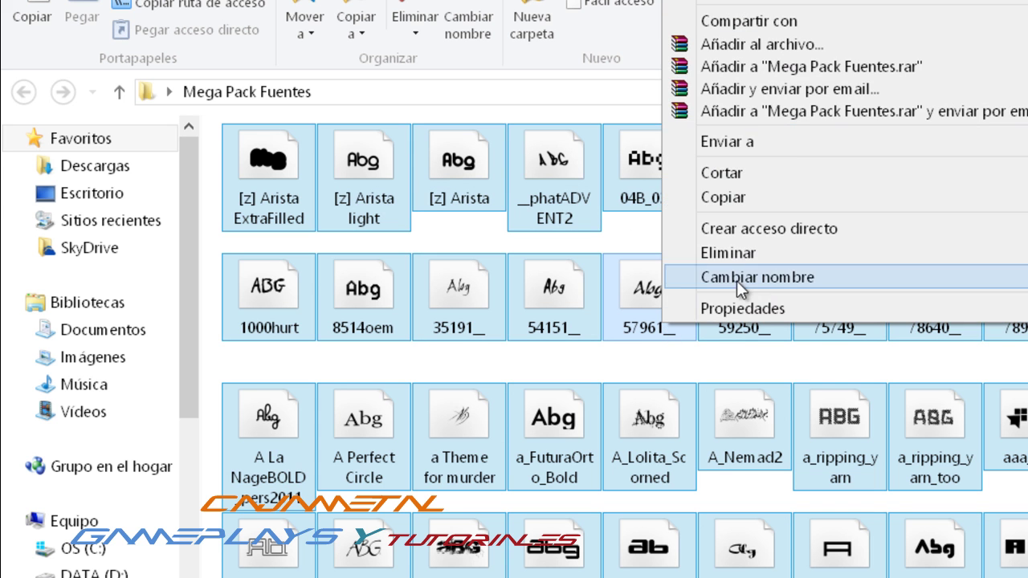
{"action": "left_click", "coordinate": [741, 196]}
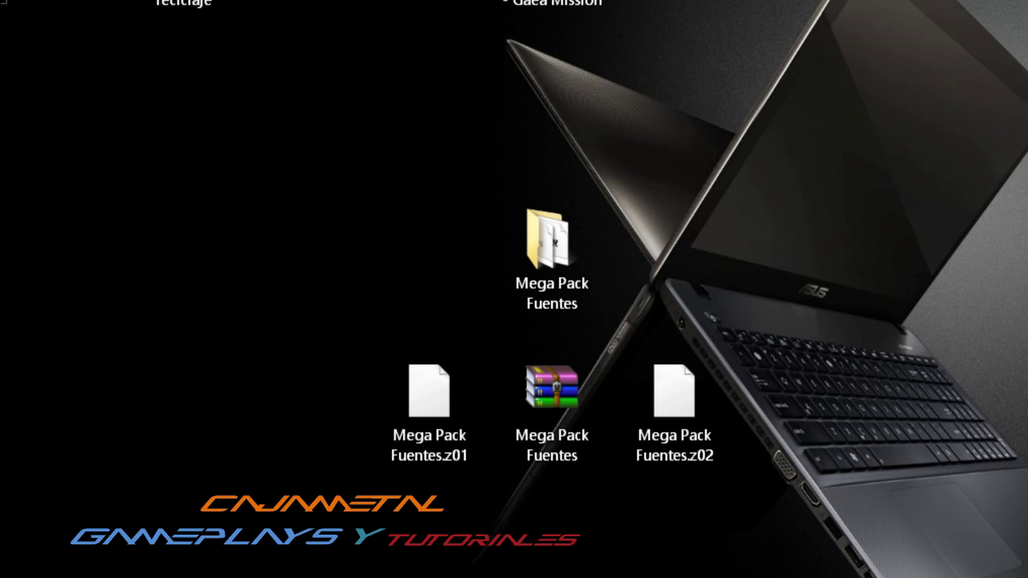
Search the Start screen for "panel" and open Panel de control.
{"action": "key", "text": "super"}
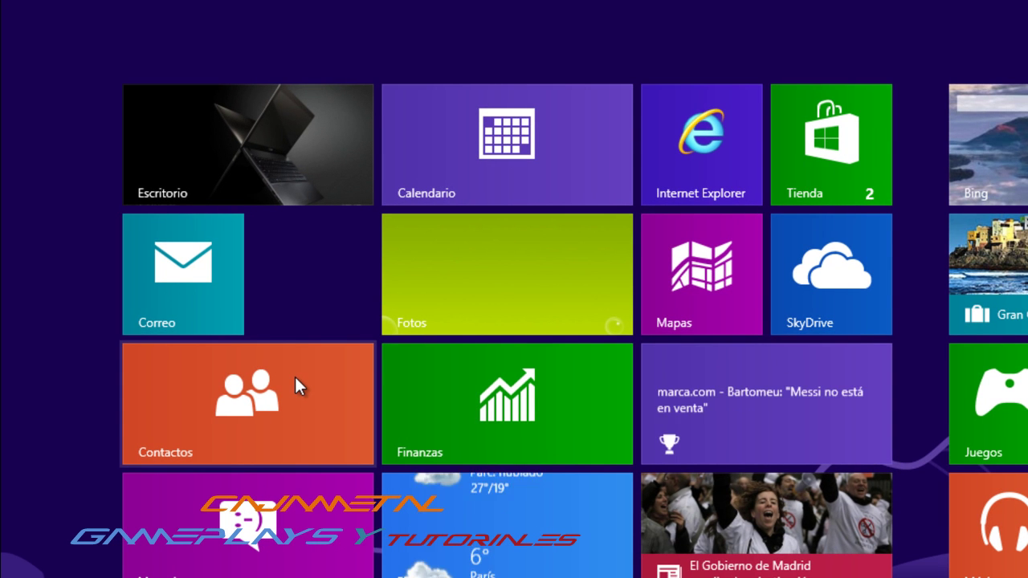
{"action": "type", "text": "pa"}
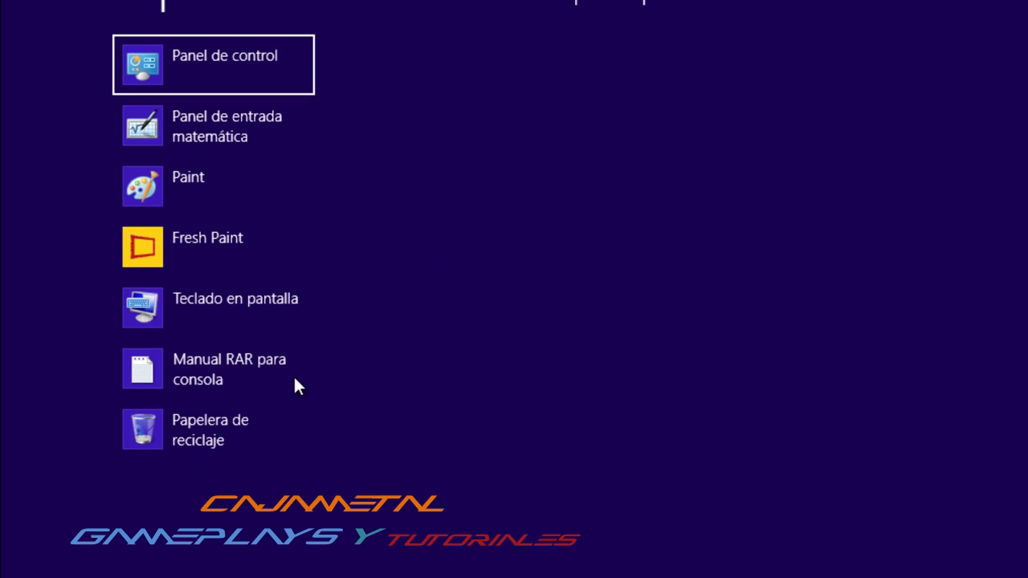
{"action": "type", "text": "nel"}
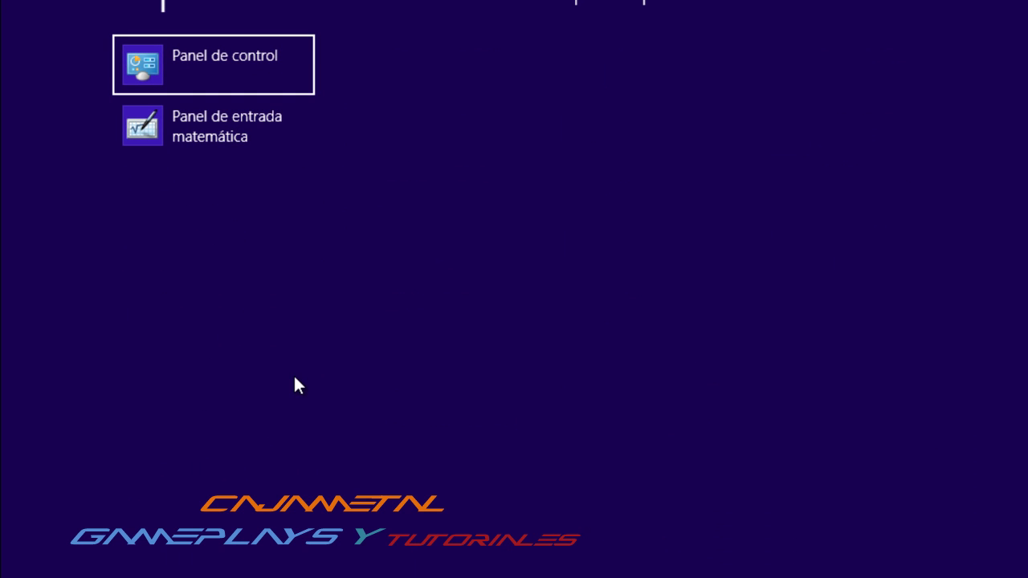
{"action": "left_click", "coordinate": [251, 80]}
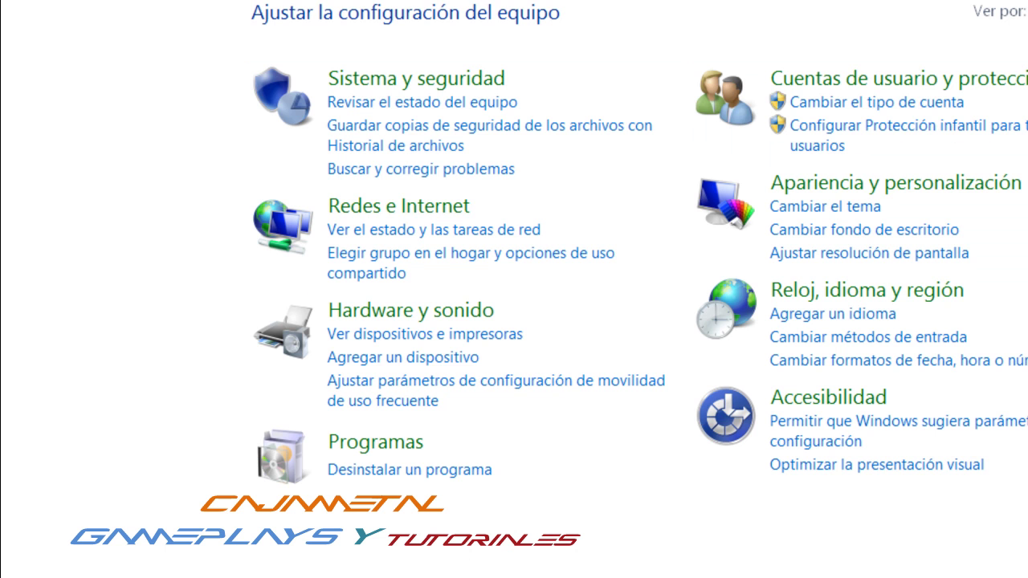
Search the control panel for "fuentes" and open the Fuentes section of installed fonts.
{"action": "type", "text": "fue"}
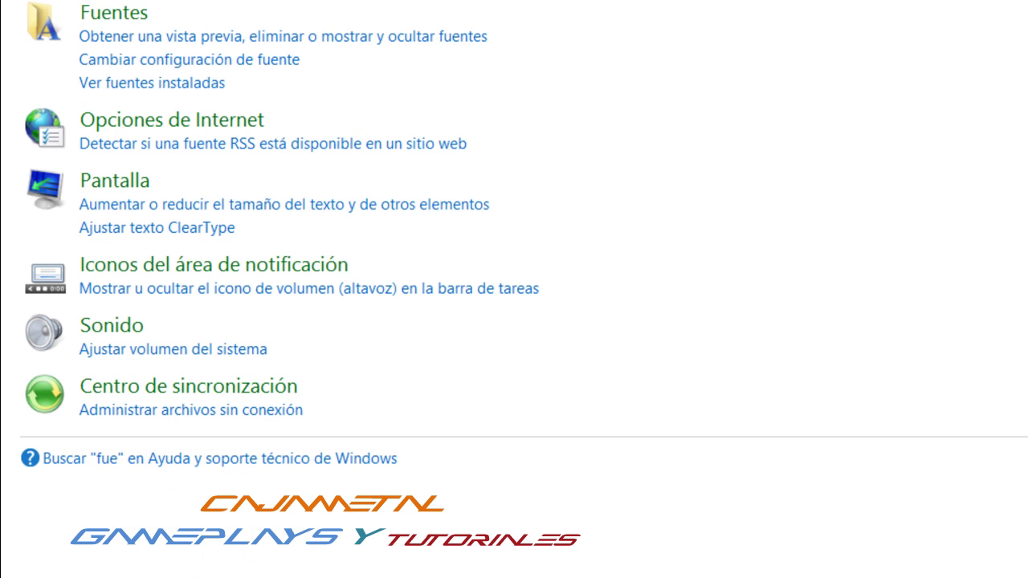
{"action": "type", "text": "ntes"}
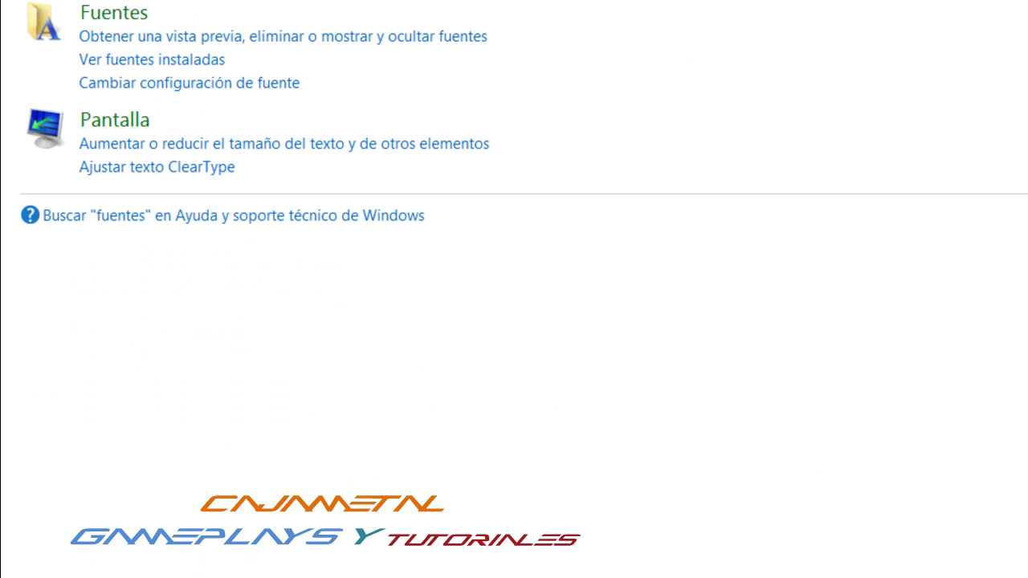
{"action": "left_click", "coordinate": [113, 13]}
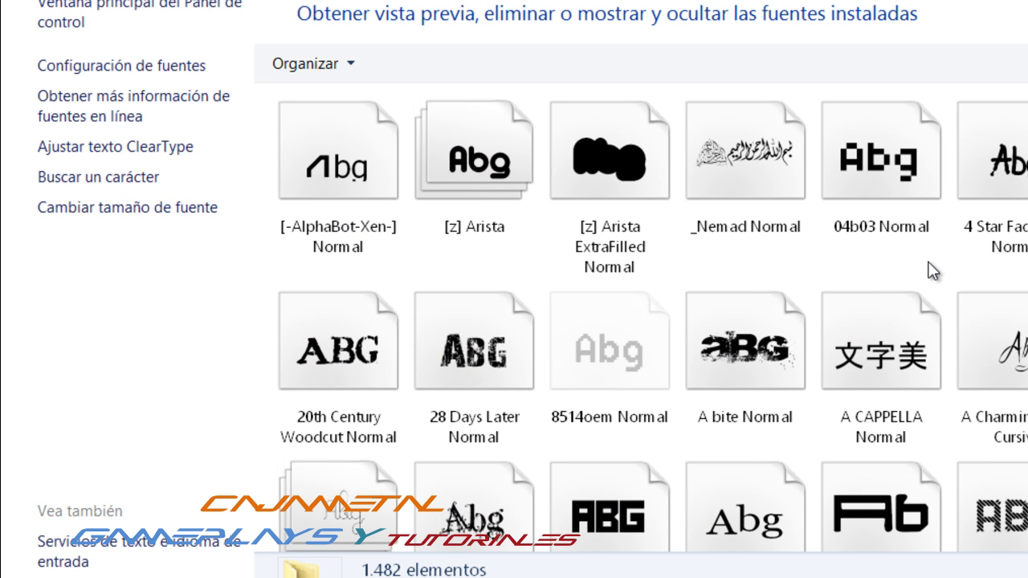
Paste the copied fonts into the Fuentes folder, declining replacement of already installed fonts for all current items and dismissing the KlavikaBoldBoldOSF.otf notice.
{"action": "right_click", "coordinate": [855, 256]}
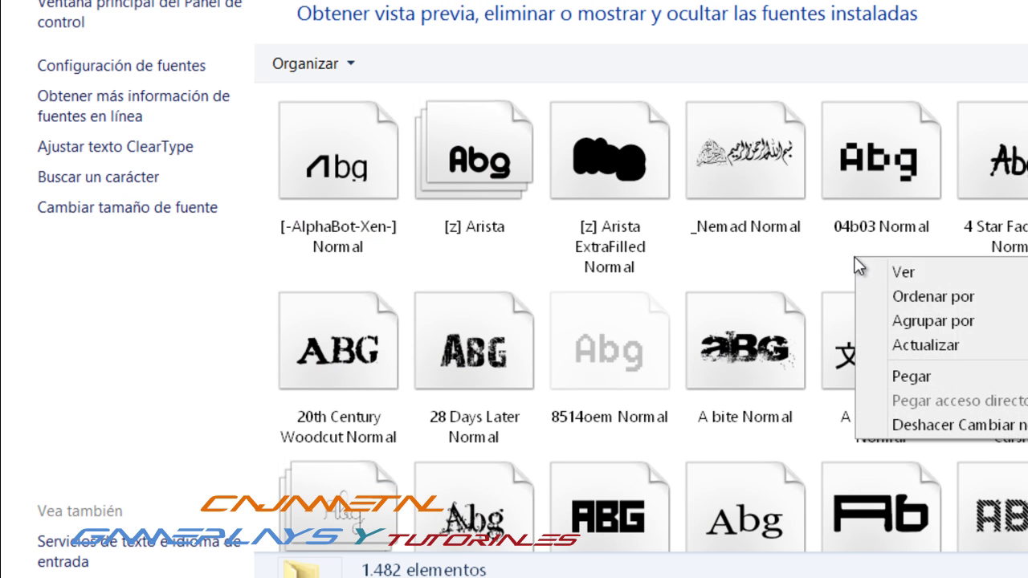
{"action": "left_click", "coordinate": [921, 367]}
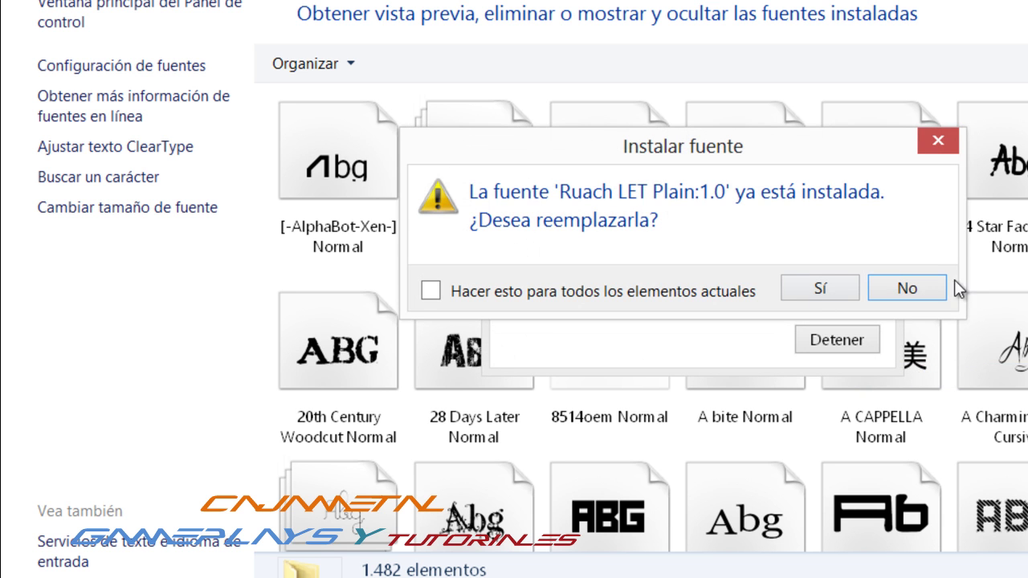
{"action": "left_click", "coordinate": [433, 290]}
{"action": "left_click", "coordinate": [893, 289]}
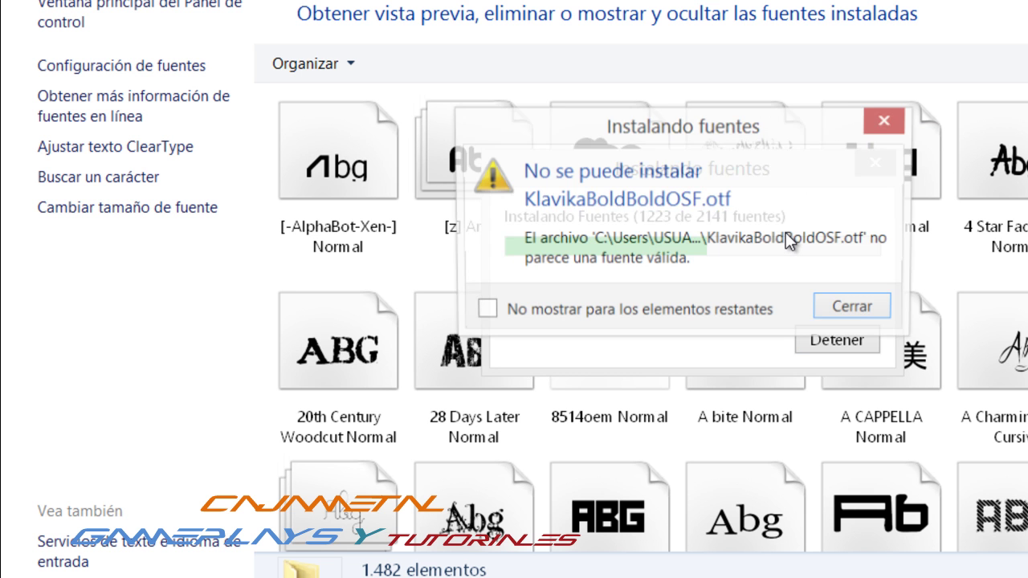
{"action": "left_click", "coordinate": [857, 306]}
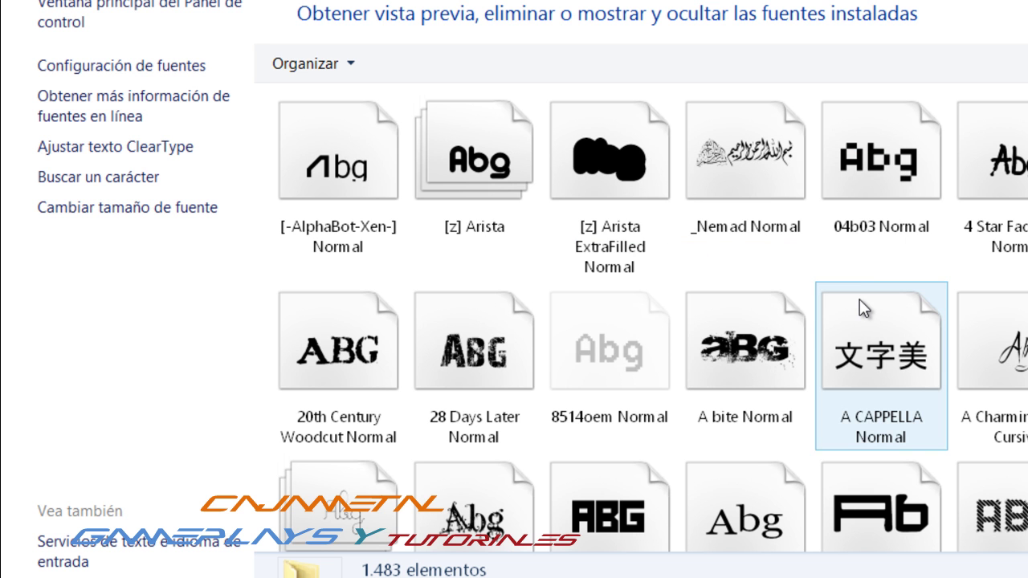
Look through the previews of the installed fonts in alphabetical order, from the first entries to those starting with E.
{"action": "scroll", "coordinate": [735, 250], "scroll_direction": "down", "scroll_amount": 3}
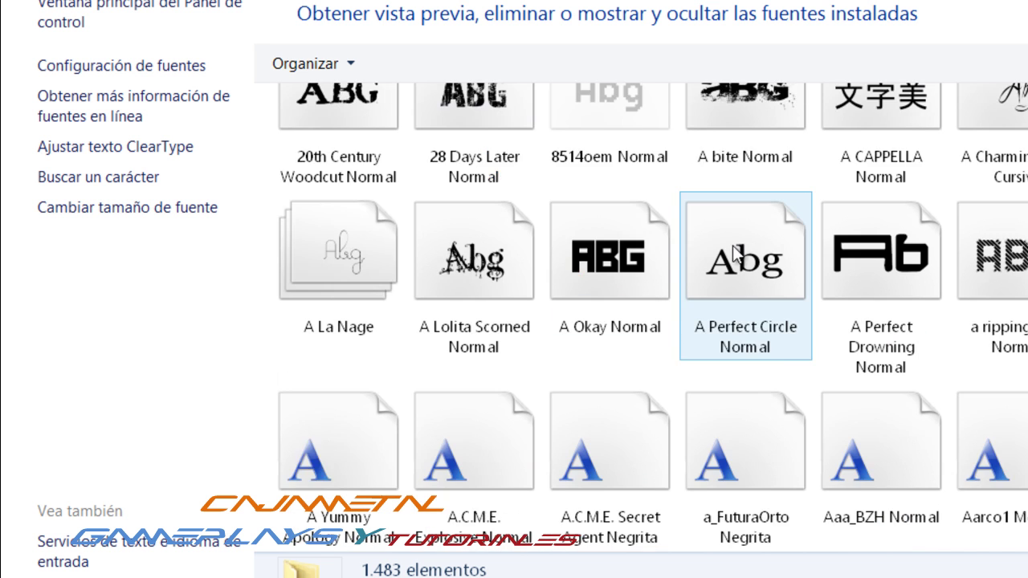
{"action": "scroll", "coordinate": [739, 265], "scroll_direction": "down", "scroll_amount": 6}
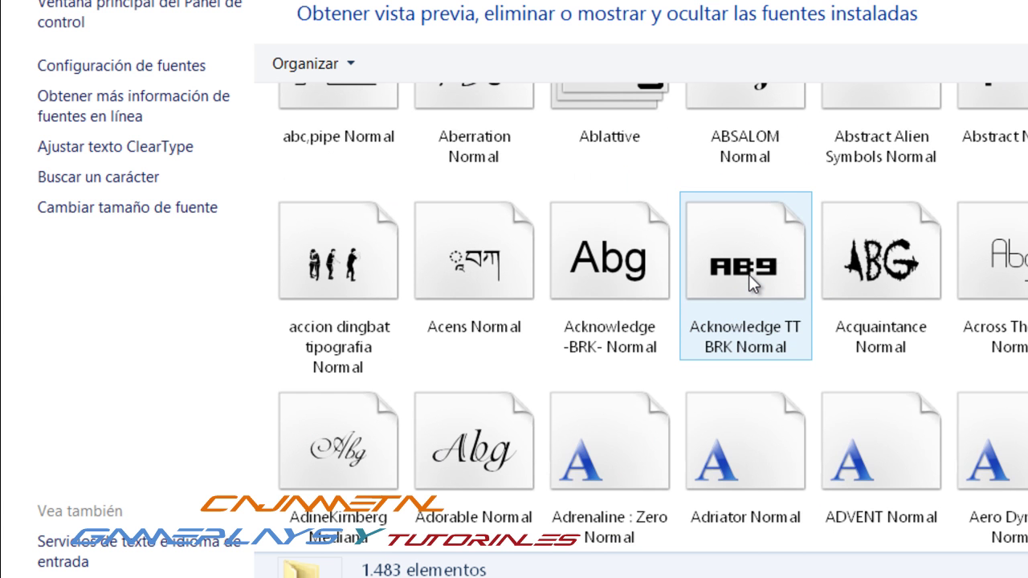
{"action": "scroll", "coordinate": [749, 275], "scroll_direction": "down", "scroll_amount": 6}
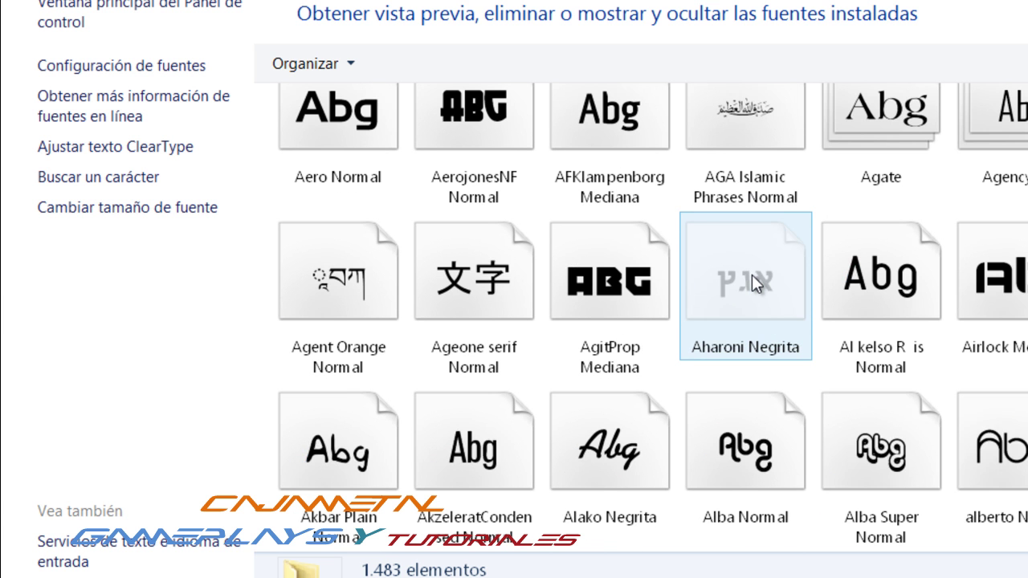
{"action": "scroll", "coordinate": [752, 275], "scroll_direction": "down", "scroll_amount": 6}
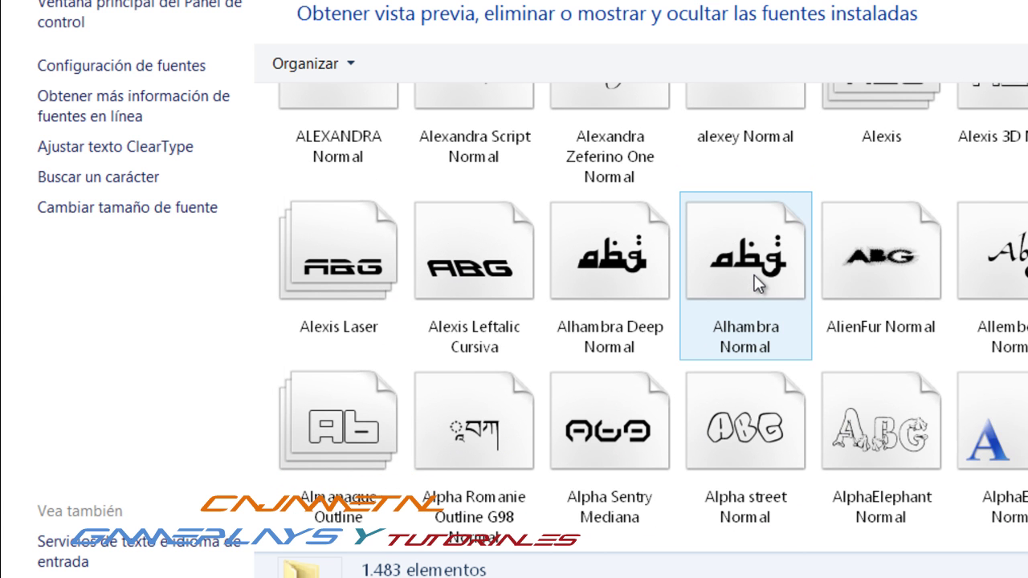
{"action": "scroll", "coordinate": [754, 275], "scroll_direction": "down", "scroll_amount": 4}
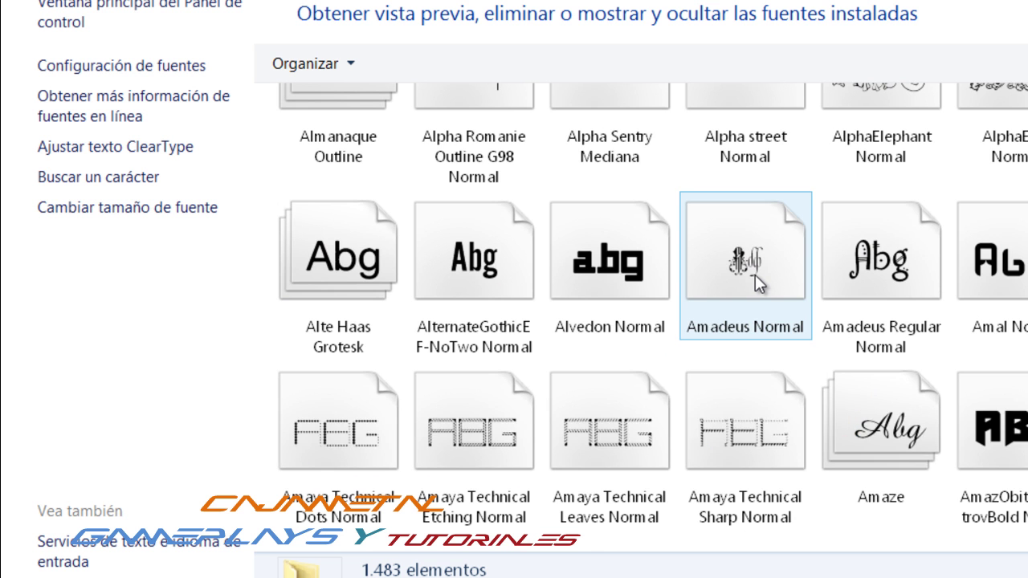
{"action": "scroll", "coordinate": [754, 275], "scroll_direction": "down", "scroll_amount": 2}
{"action": "scroll", "coordinate": [754, 274], "scroll_direction": "down", "scroll_amount": 4}
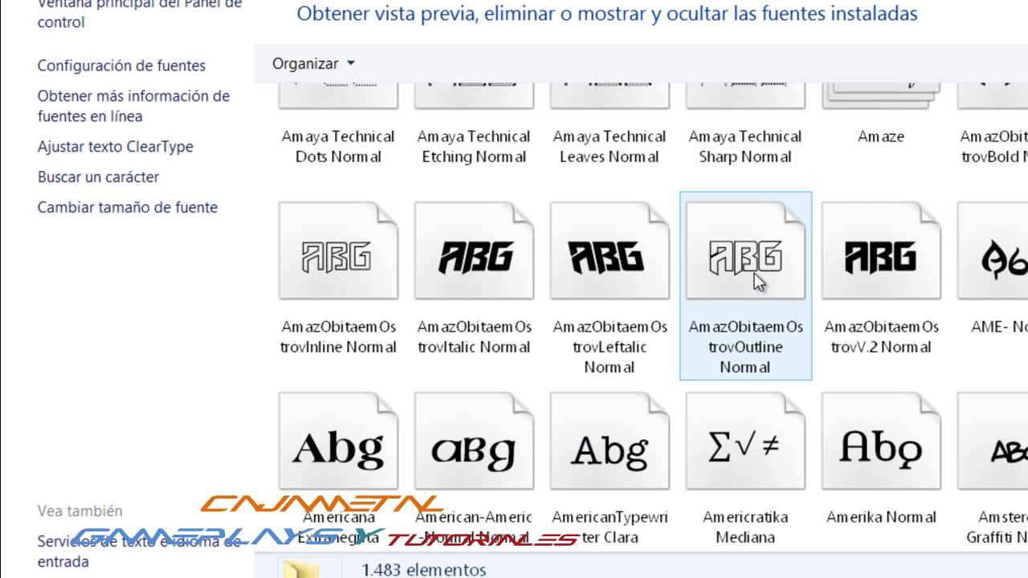
{"action": "scroll", "coordinate": [755, 273], "scroll_direction": "down", "scroll_amount": 4}
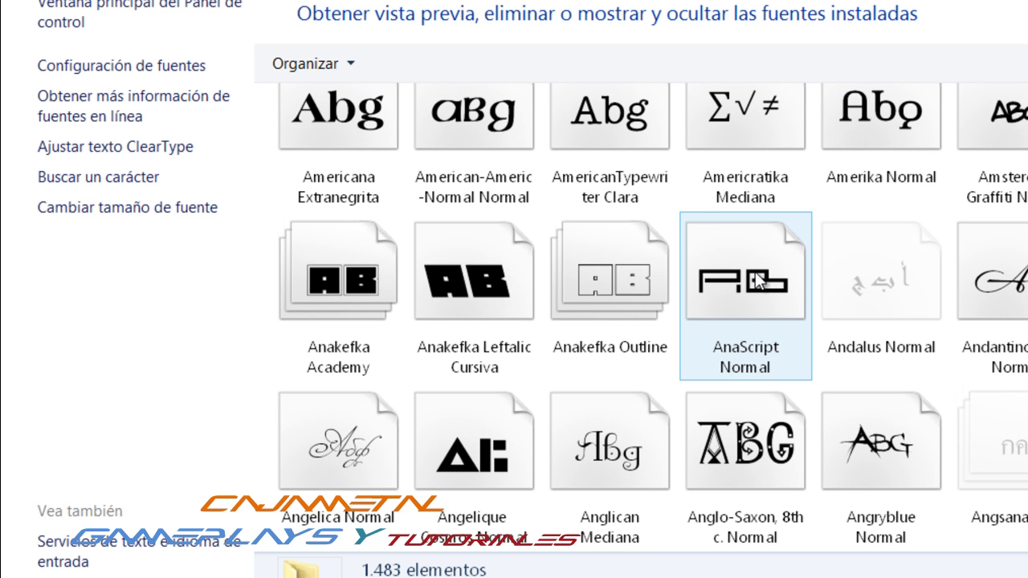
{"action": "scroll", "coordinate": [755, 272], "scroll_direction": "down", "scroll_amount": 6}
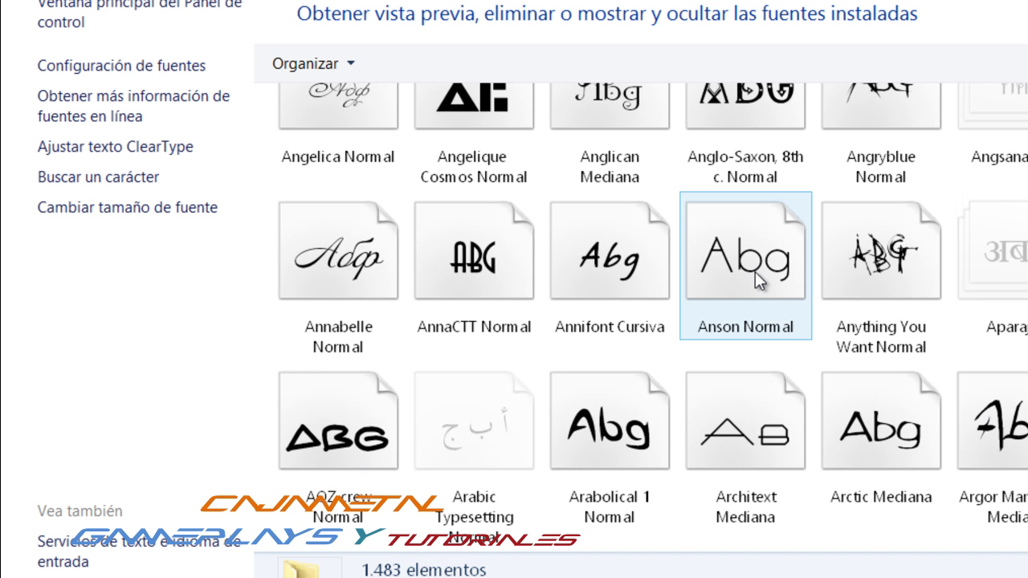
{"action": "scroll", "coordinate": [755, 272], "scroll_direction": "down", "scroll_amount": 4}
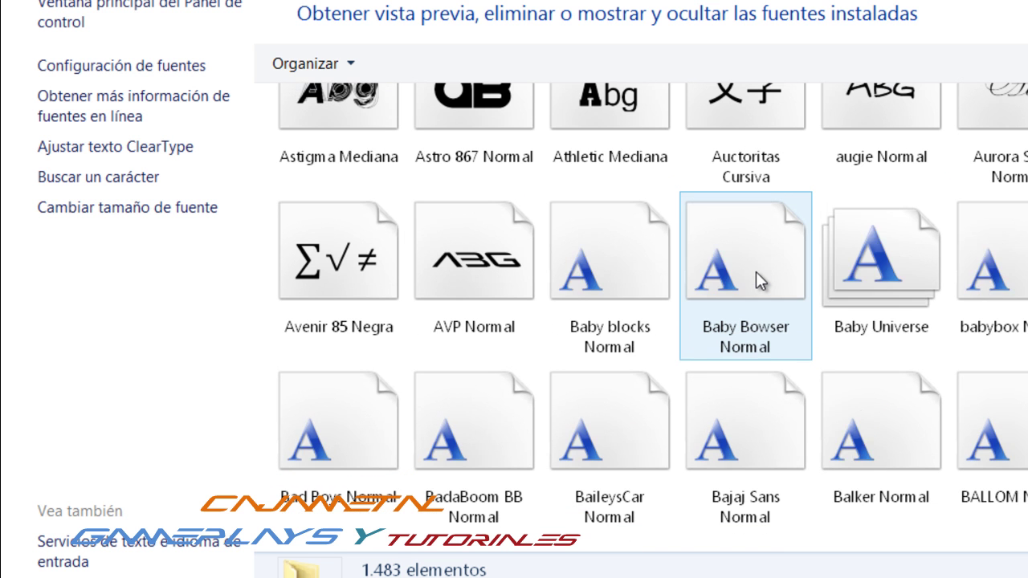
{"action": "scroll", "coordinate": [756, 272], "scroll_direction": "down", "scroll_amount": 8}
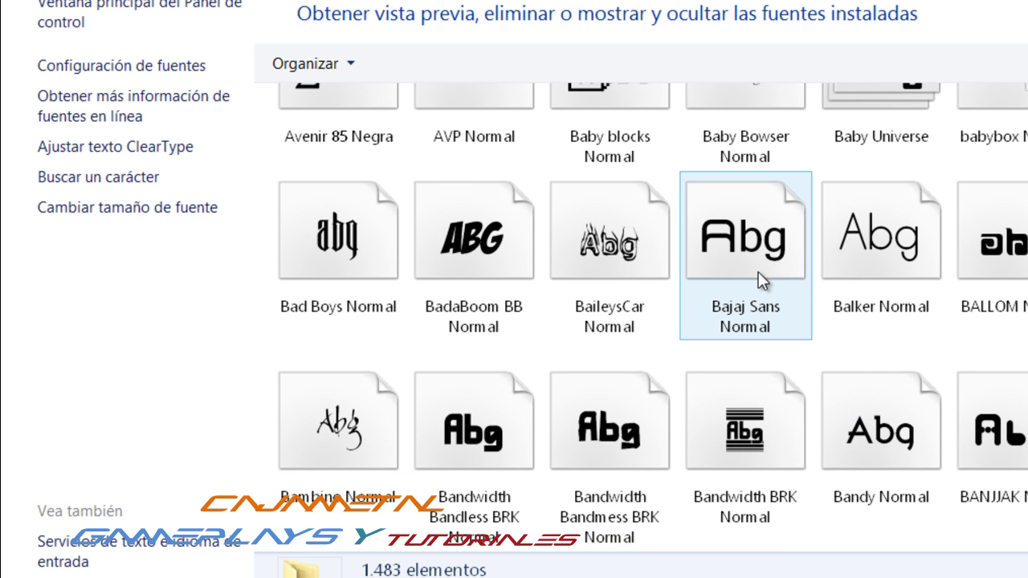
{"action": "scroll", "coordinate": [760, 277], "scroll_direction": "down", "scroll_amount": 2}
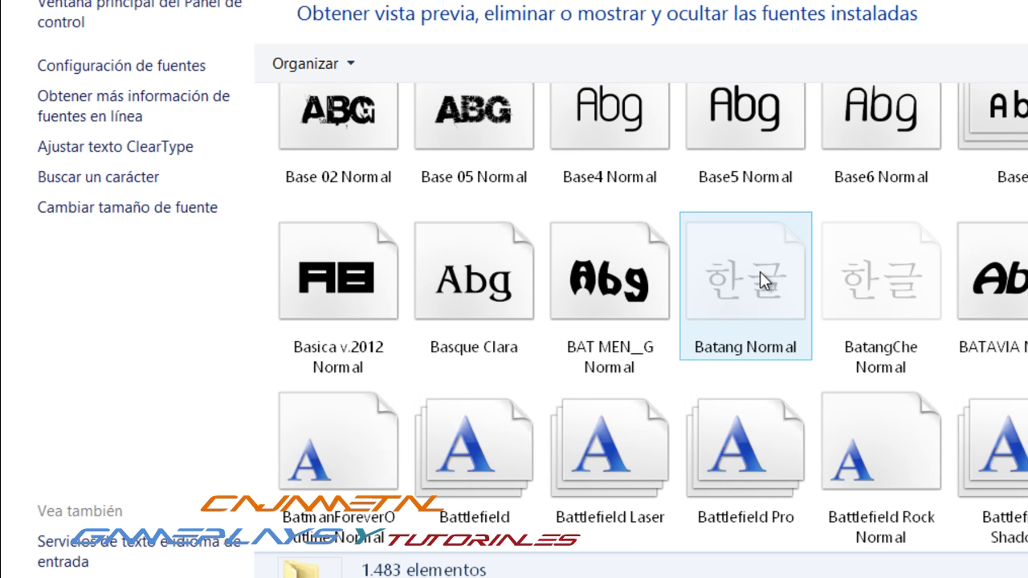
{"action": "scroll", "coordinate": [759, 277], "scroll_direction": "down", "scroll_amount": 2}
{"action": "scroll", "coordinate": [760, 271], "scroll_direction": "down", "scroll_amount": 2}
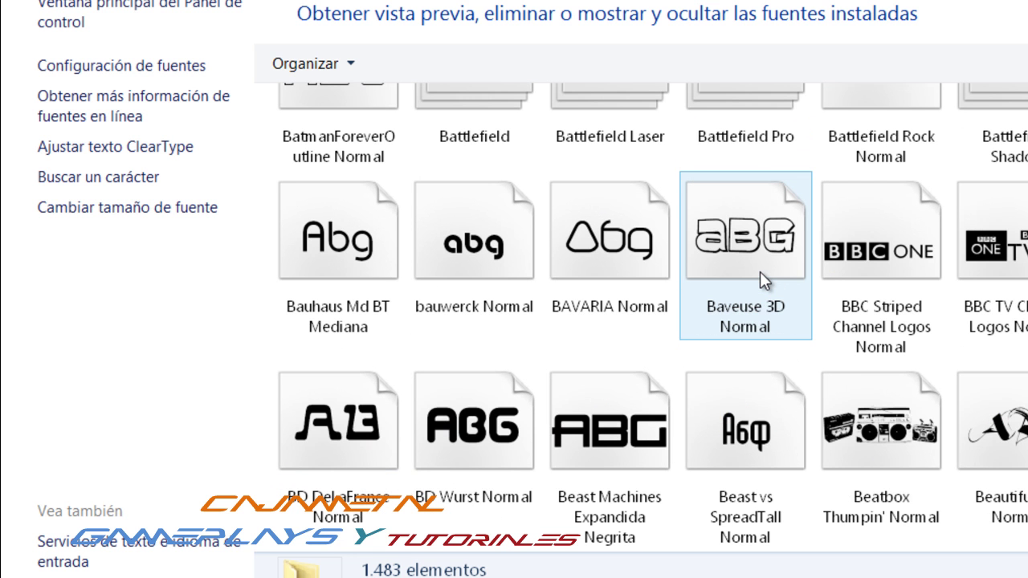
{"action": "scroll", "coordinate": [760, 271], "scroll_direction": "down", "scroll_amount": 2}
{"action": "scroll", "coordinate": [760, 272], "scroll_direction": "down", "scroll_amount": 2}
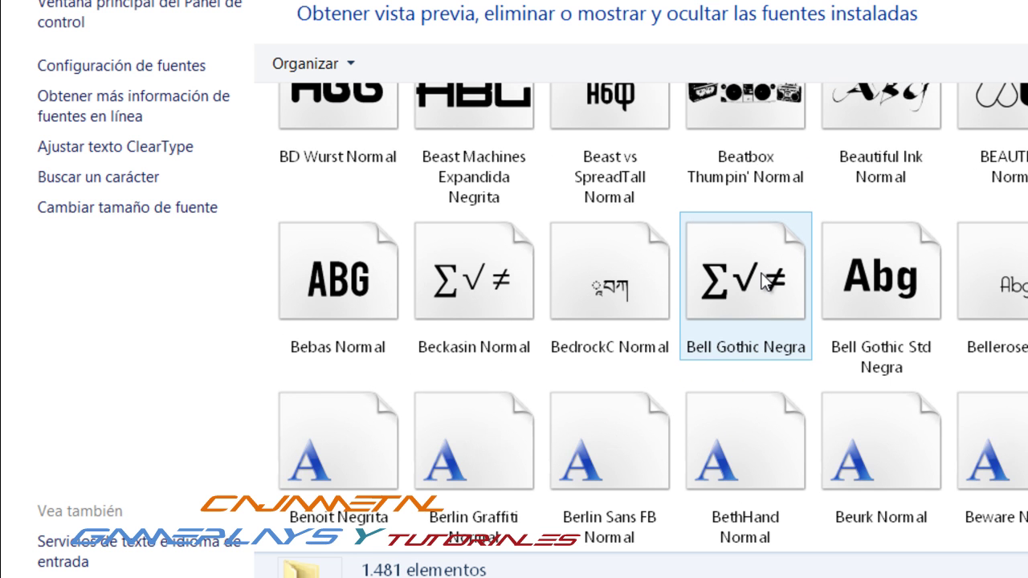
{"action": "scroll", "coordinate": [760, 272], "scroll_direction": "down", "scroll_amount": 2}
{"action": "scroll", "coordinate": [763, 282], "scroll_direction": "down", "scroll_amount": 2}
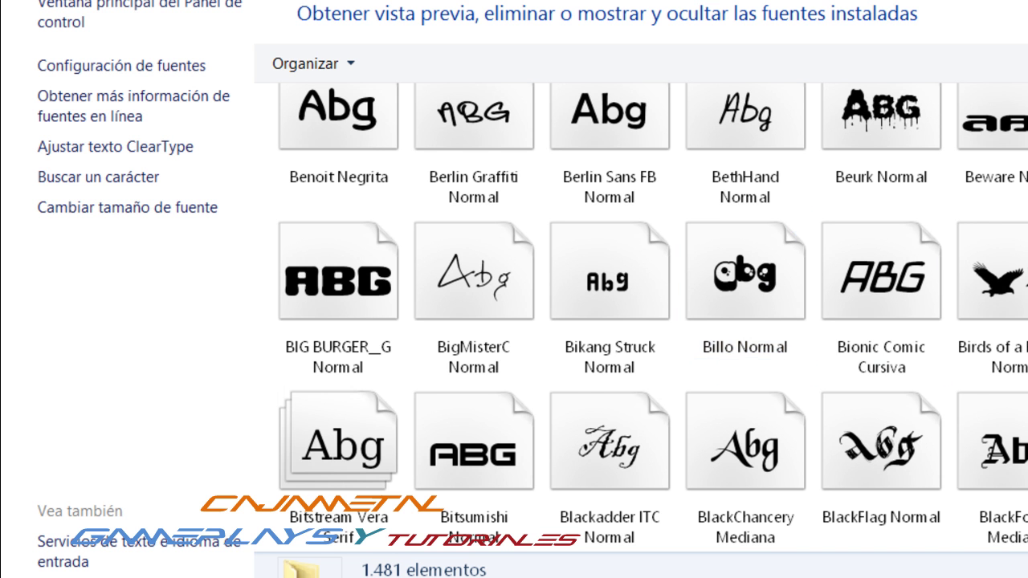
{"action": "scroll", "coordinate": [763, 283], "scroll_direction": "down", "scroll_amount": 5}
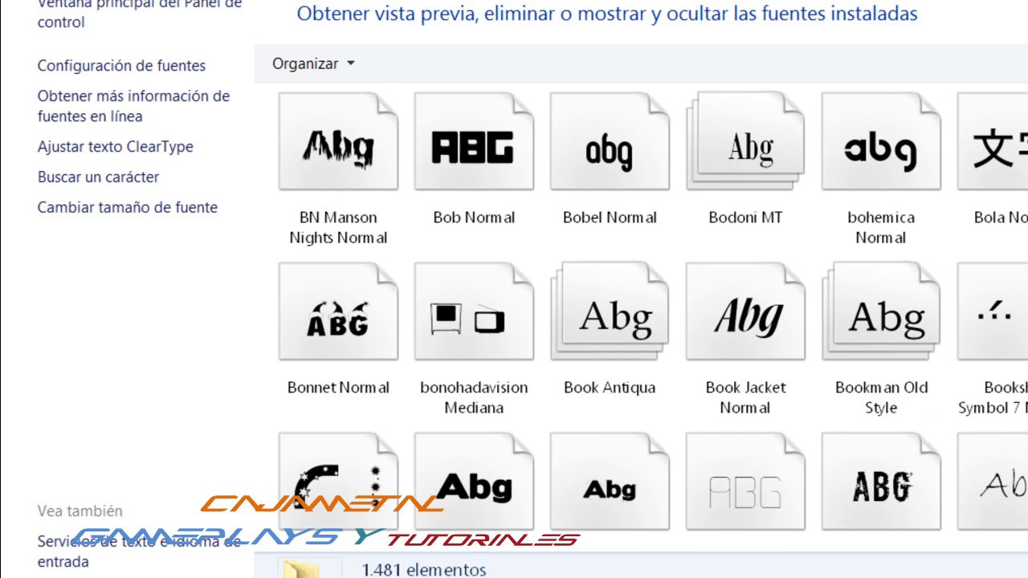
{"action": "scroll", "coordinate": [763, 283], "scroll_direction": "down", "scroll_amount": 10}
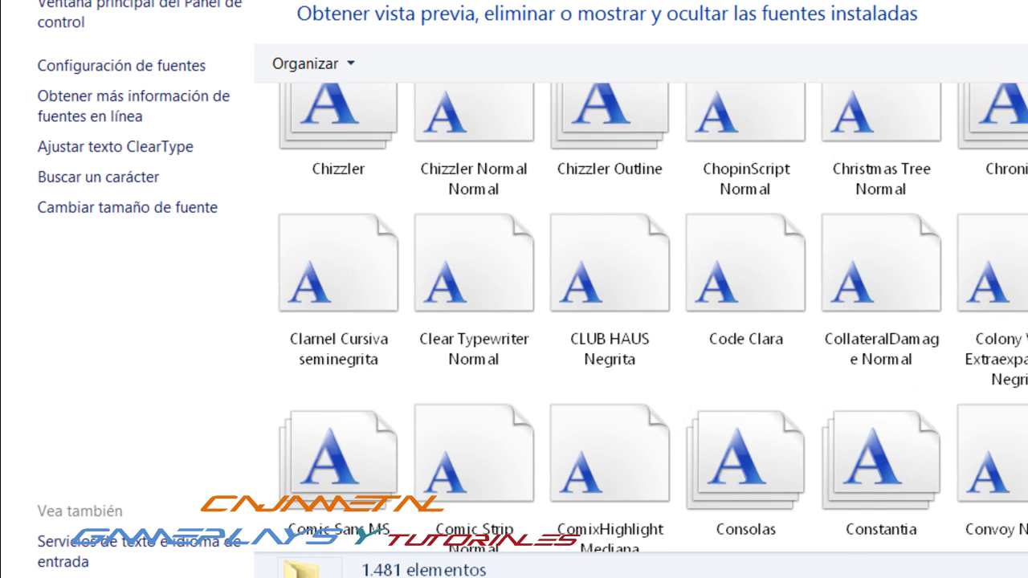
{"action": "scroll", "coordinate": [763, 282], "scroll_direction": "down", "scroll_amount": 3}
{"action": "scroll", "coordinate": [763, 283], "scroll_direction": "up", "scroll_amount": 2}
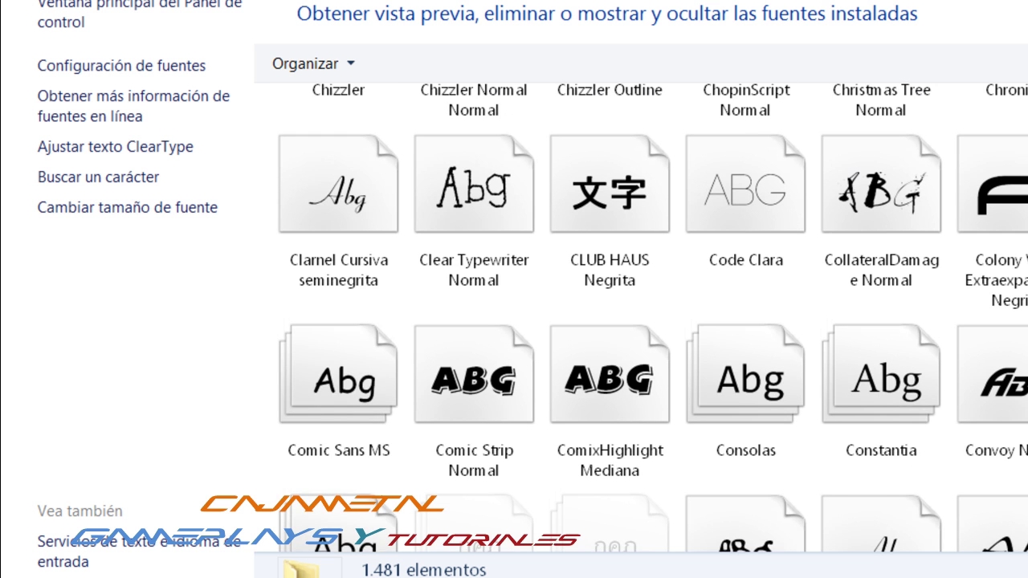
{"action": "scroll", "coordinate": [763, 283], "scroll_direction": "down", "scroll_amount": 8}
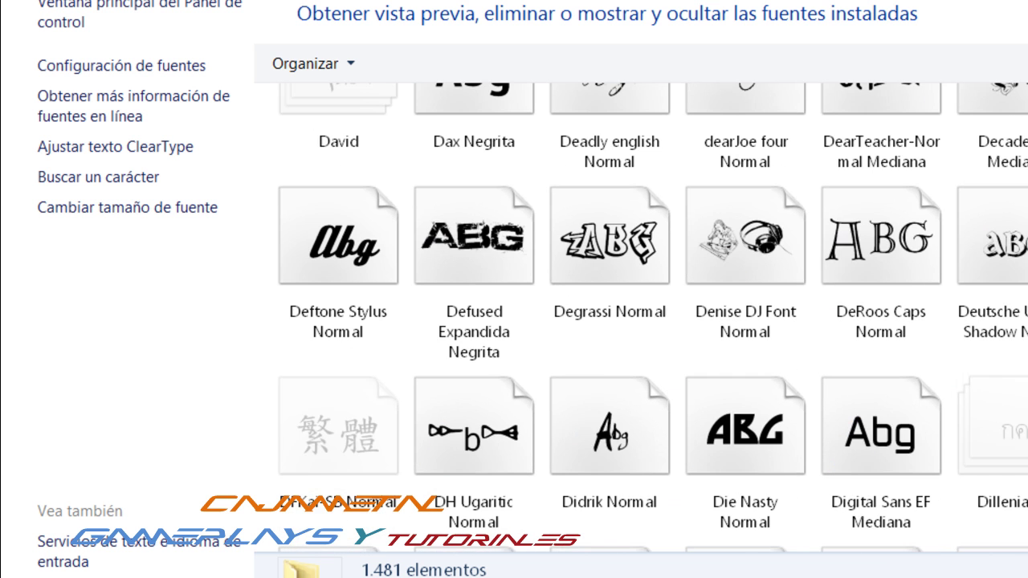
{"action": "scroll", "coordinate": [763, 283], "scroll_direction": "down", "scroll_amount": 15}
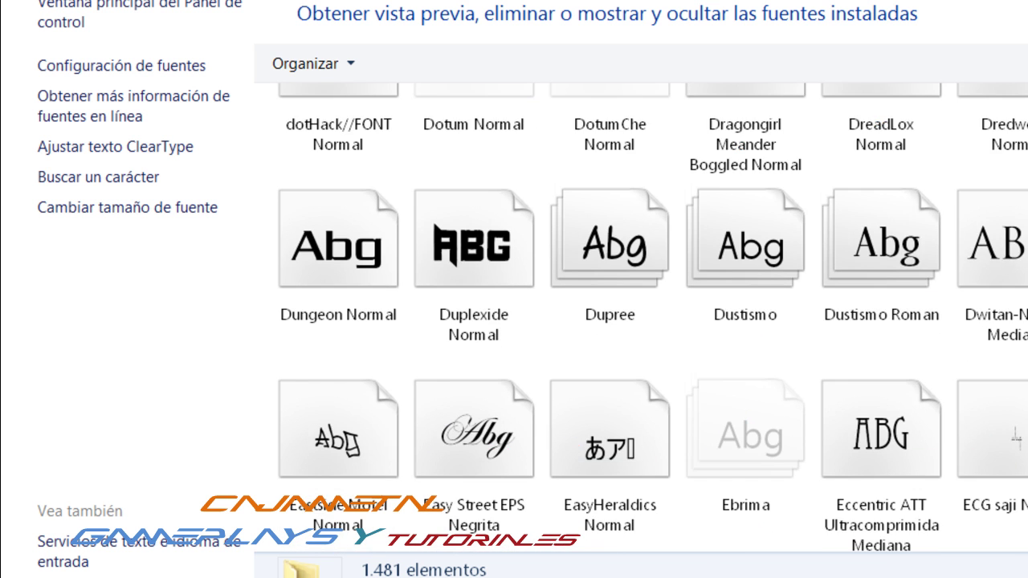
Look through the previews of the remaining installed fonts in alphabetical order, from those starting with E onwards.
{"action": "scroll", "coordinate": [763, 282], "scroll_direction": "down", "scroll_amount": 12}
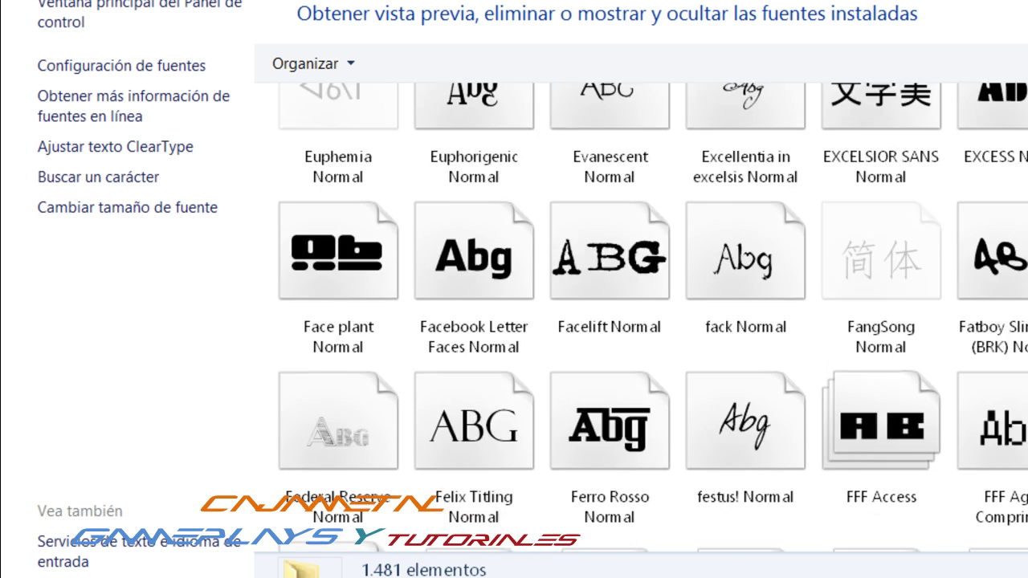
{"action": "scroll", "coordinate": [763, 282], "scroll_direction": "down", "scroll_amount": 15}
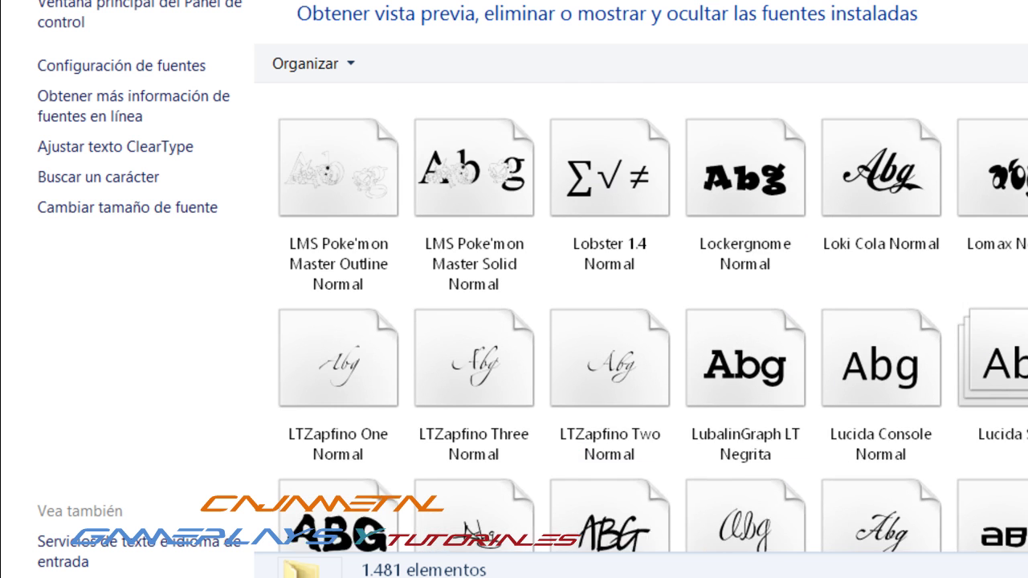
{"action": "scroll", "coordinate": [763, 283], "scroll_direction": "down", "scroll_amount": 8}
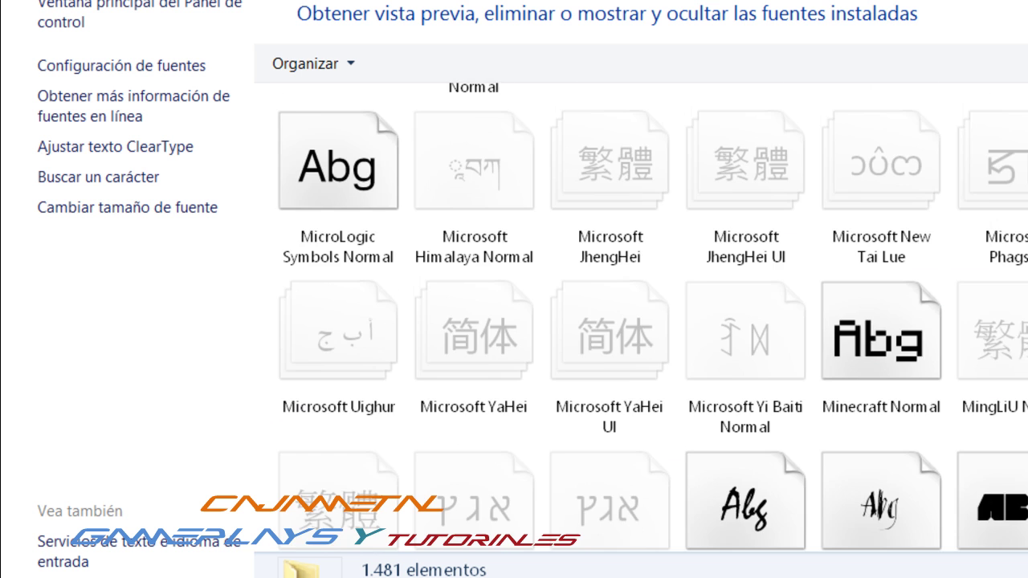
{"action": "scroll", "coordinate": [763, 283], "scroll_direction": "down", "scroll_amount": 10}
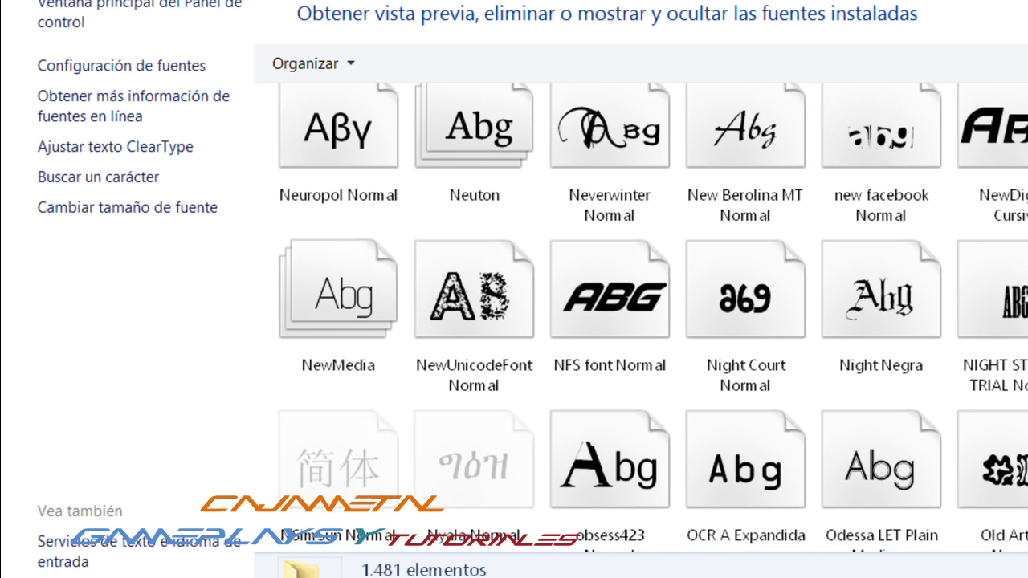
{"action": "scroll", "coordinate": [763, 282], "scroll_direction": "down", "scroll_amount": 10}
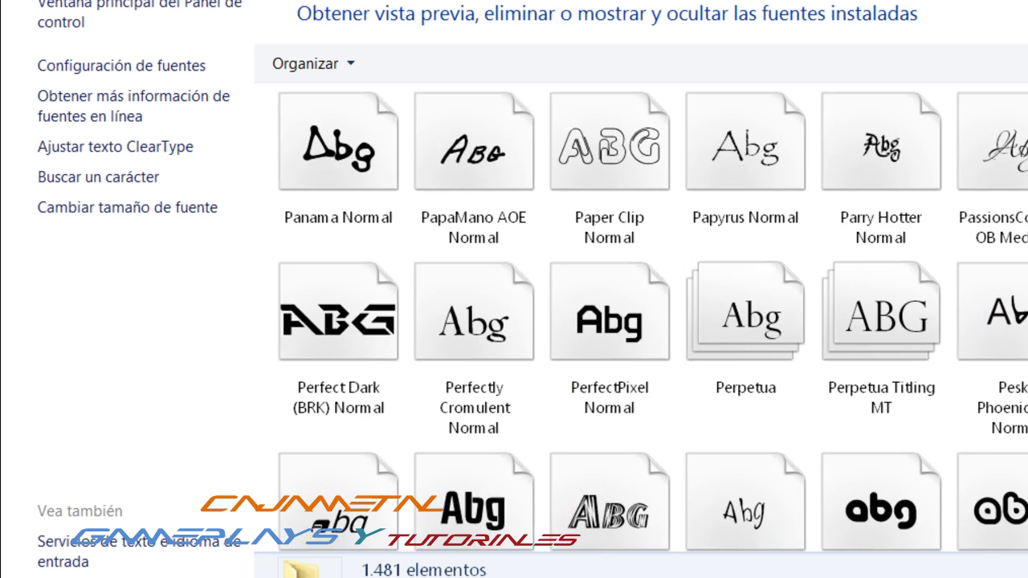
{"action": "scroll", "coordinate": [763, 283], "scroll_direction": "down", "scroll_amount": 10}
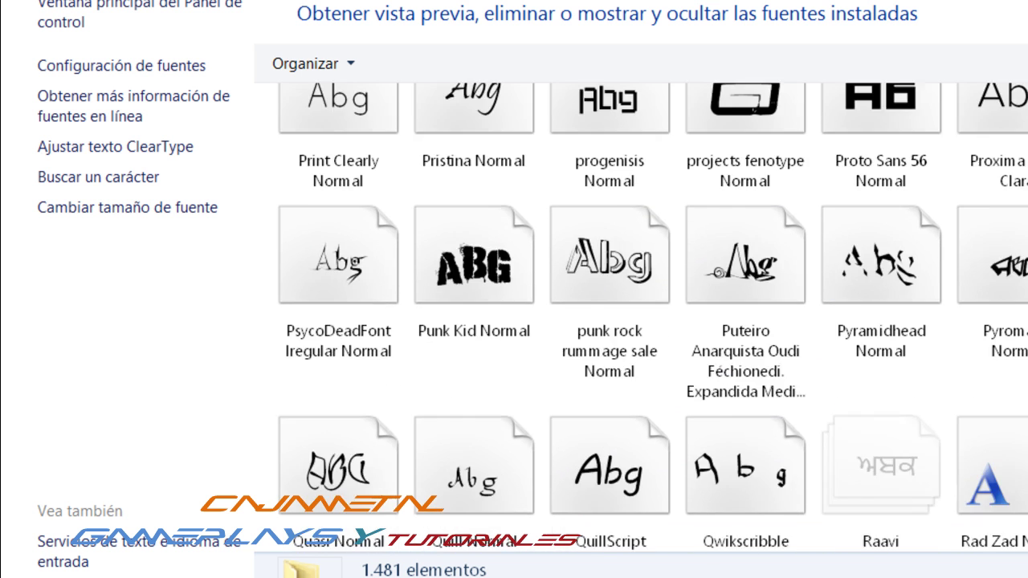
{"action": "scroll", "coordinate": [643, 321], "scroll_direction": "down", "scroll_amount": 10}
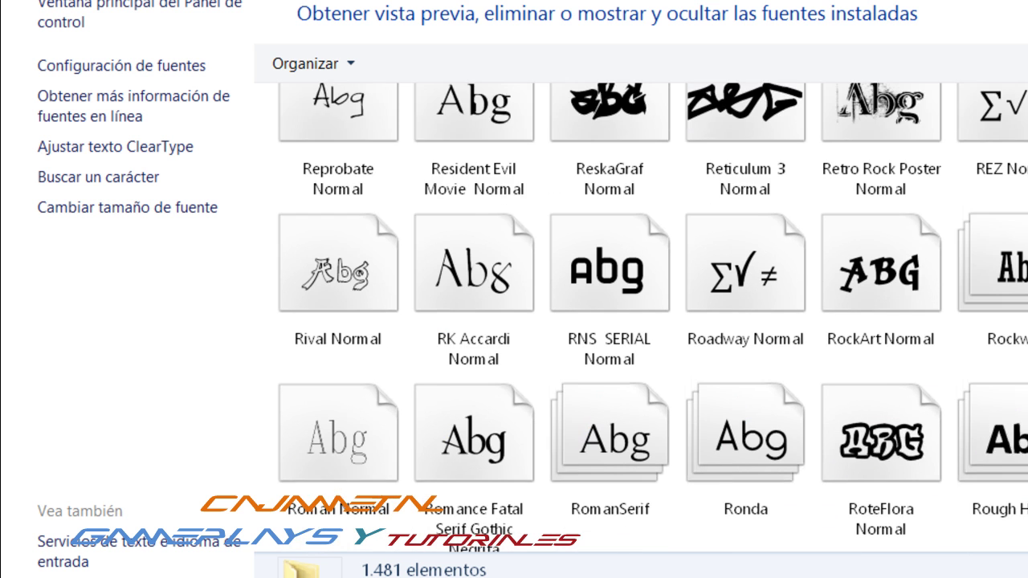
{"action": "scroll", "coordinate": [642, 322], "scroll_direction": "down", "scroll_amount": 2}
{"action": "scroll", "coordinate": [643, 321], "scroll_direction": "down", "scroll_amount": 15}
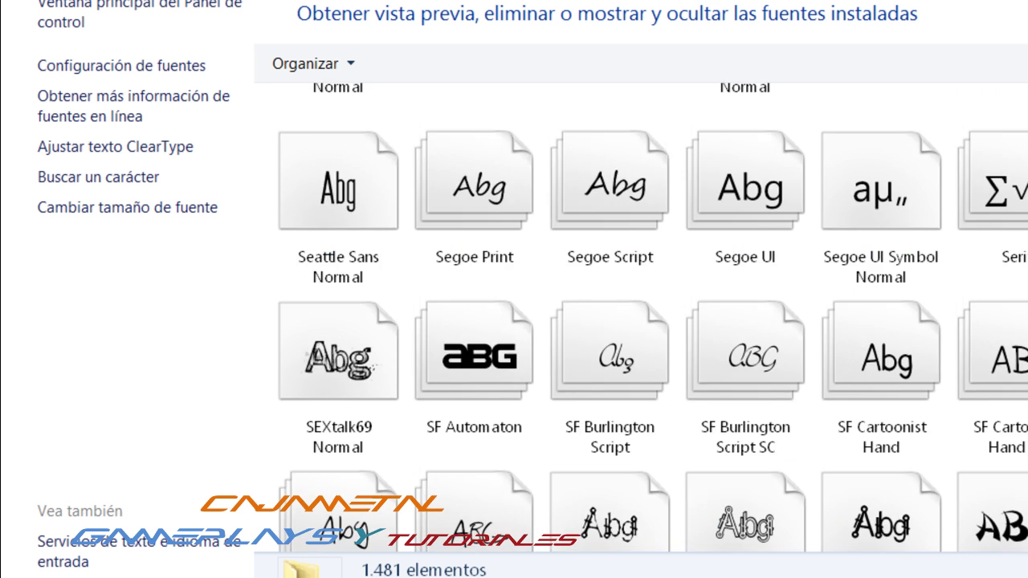
{"action": "scroll", "coordinate": [642, 321], "scroll_direction": "down", "scroll_amount": 15}
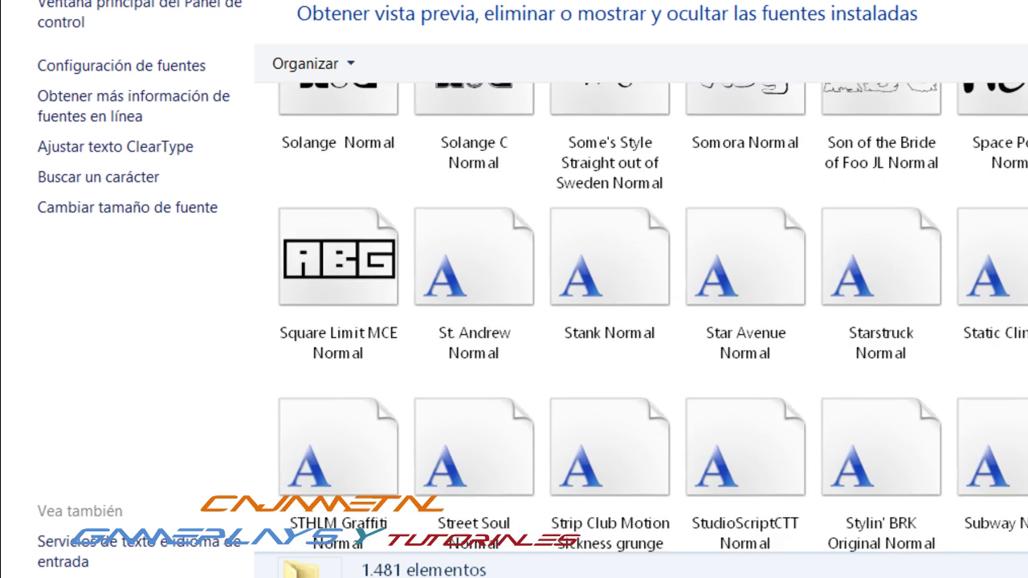
{"action": "scroll", "coordinate": [643, 322], "scroll_direction": "down", "scroll_amount": 15}
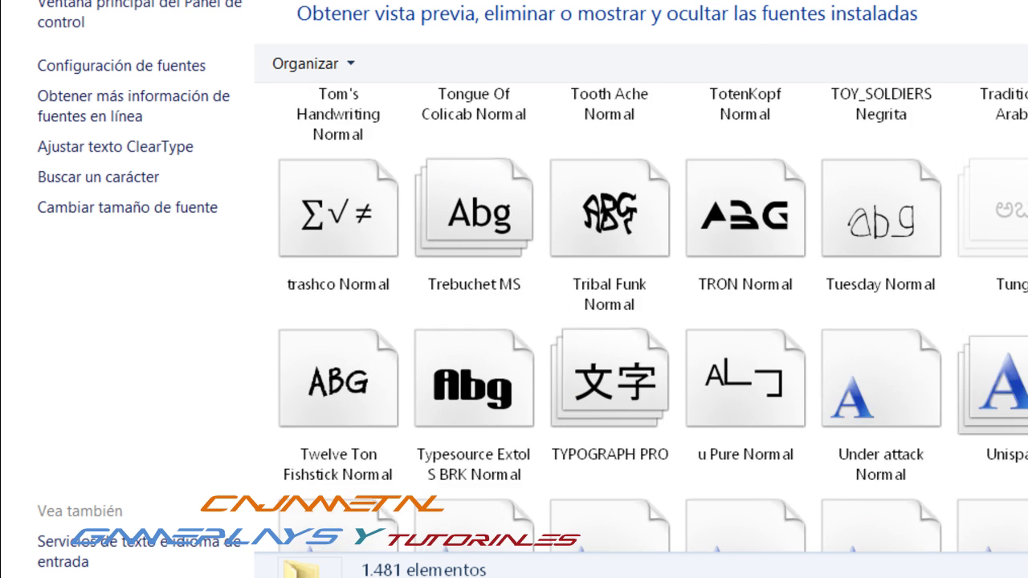
{"action": "scroll", "coordinate": [642, 321], "scroll_direction": "down", "scroll_amount": 10}
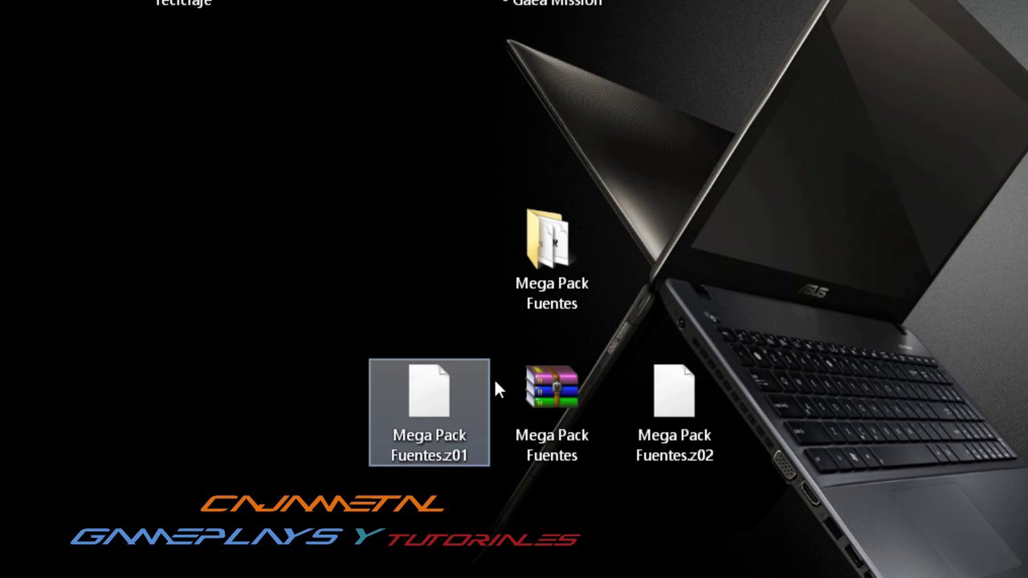
Open Microsoft Word 2010 by searching the Start screen for "word", and write "Suscribete" in the blank document.
{"action": "key", "text": "super"}
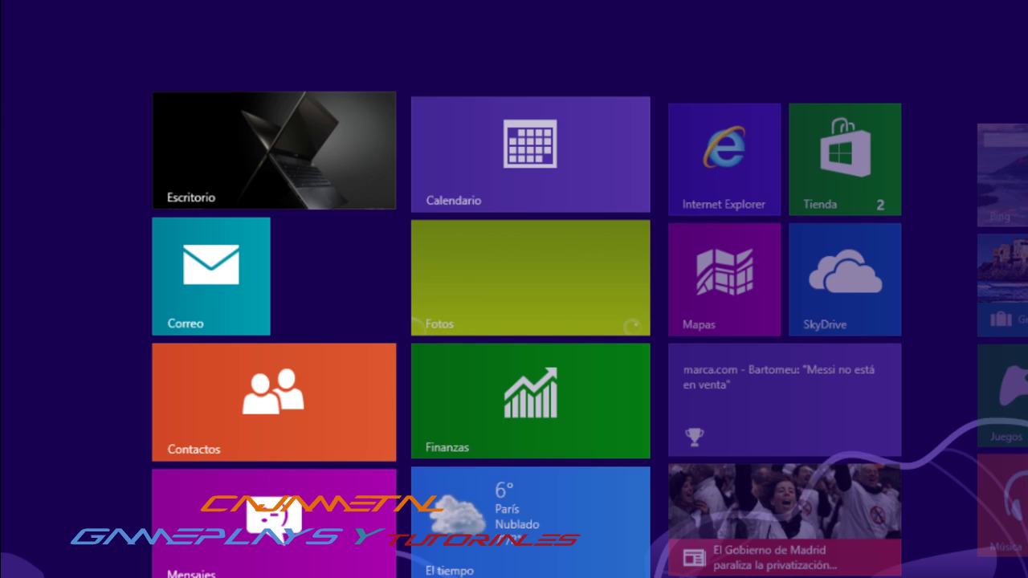
{"action": "type", "text": "word"}
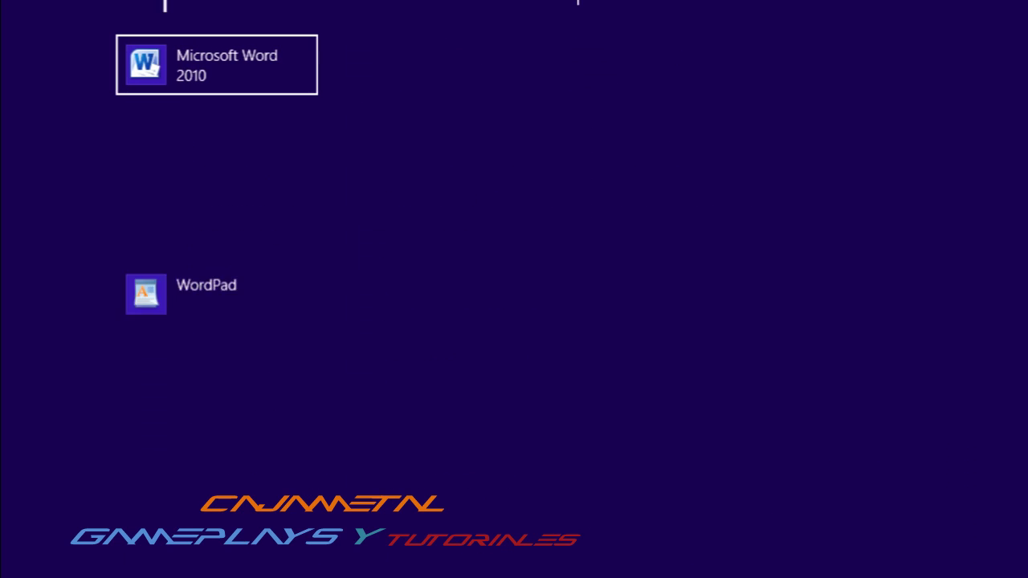
{"action": "left_click", "coordinate": [231, 75]}
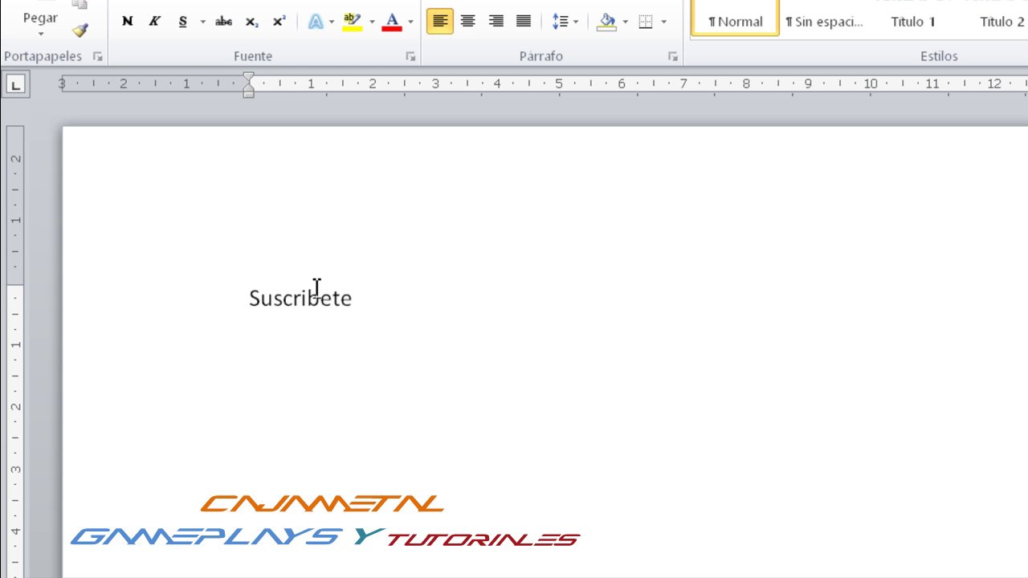
Format the word "Suscribete" as bold, right-aligned text with a font size of 20.
{"action": "left_click_drag", "start_coordinate": [252, 304], "coordinate": [379, 316]}
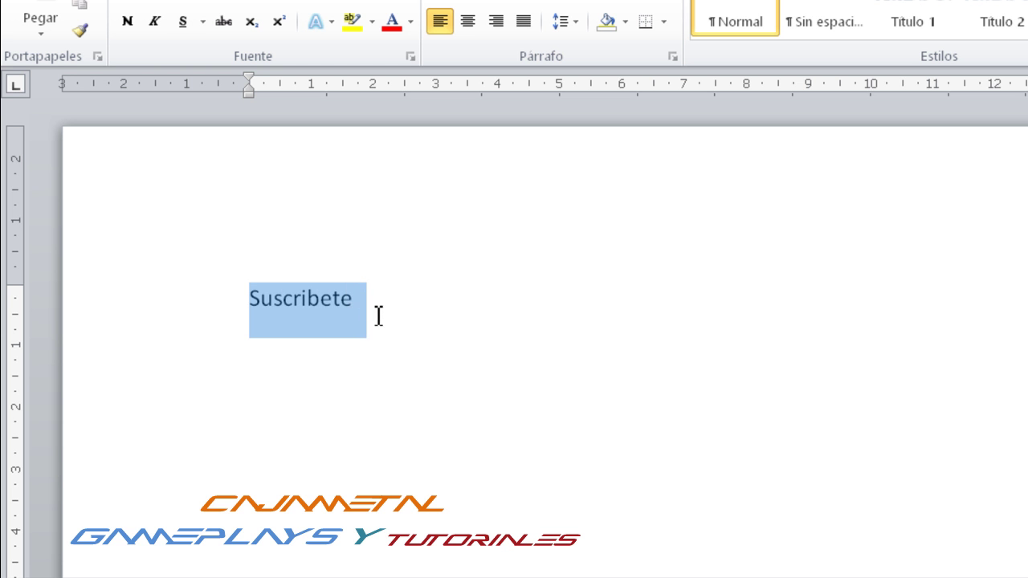
{"action": "left_click", "coordinate": [496, 21]}
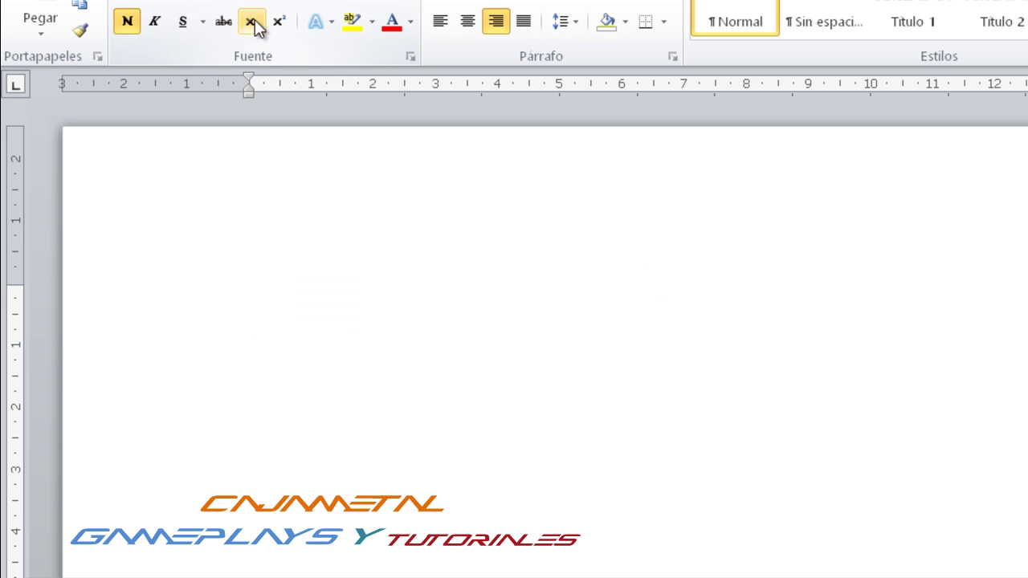
{"action": "left_click", "coordinate": [272, 0]}
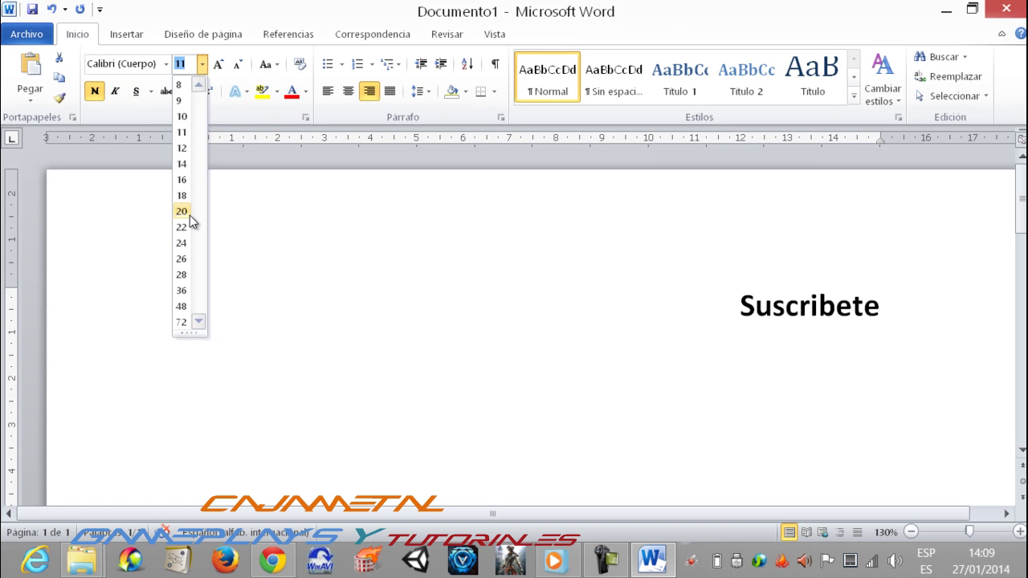
{"action": "left_click", "coordinate": [189, 213]}
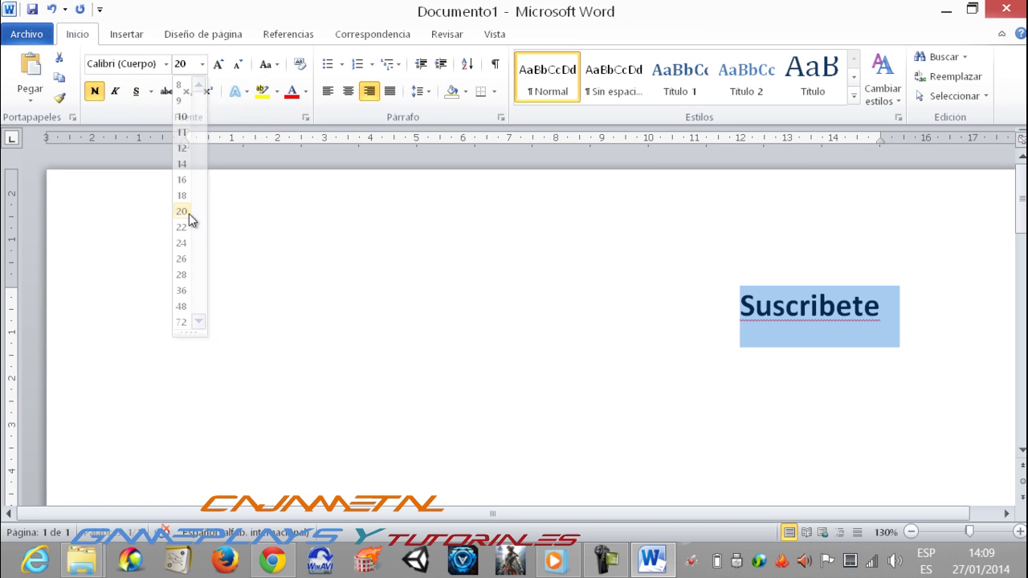
Preview the available fonts on the word "Suscribete" one after another, from the recently used ones down to Aberration.
{"action": "left_click", "coordinate": [165, 64]}
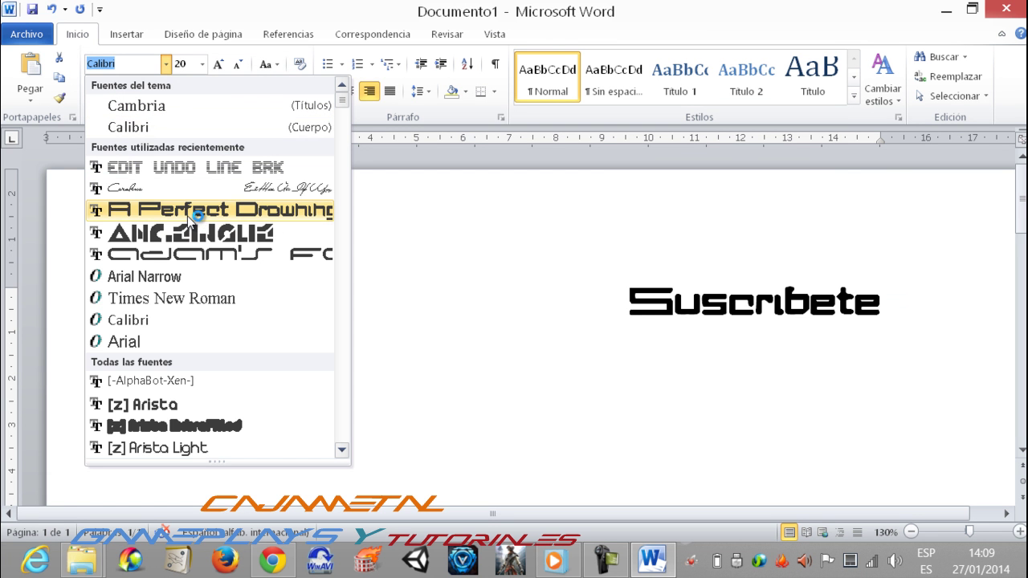
{"action": "key", "text": "Down"}
{"action": "key", "text": "Down"}
{"action": "key", "text": "Down"}
{"action": "key", "text": "Down"}
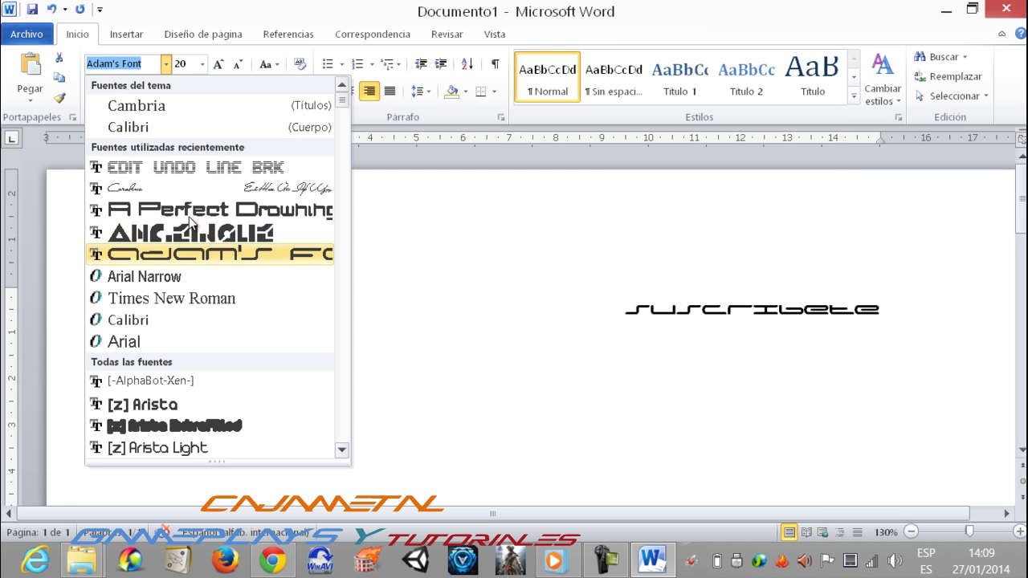
{"action": "key", "text": "Down"}
{"action": "key", "text": "Down"}
{"action": "key", "text": "Down"}
{"action": "key", "text": "Down"}
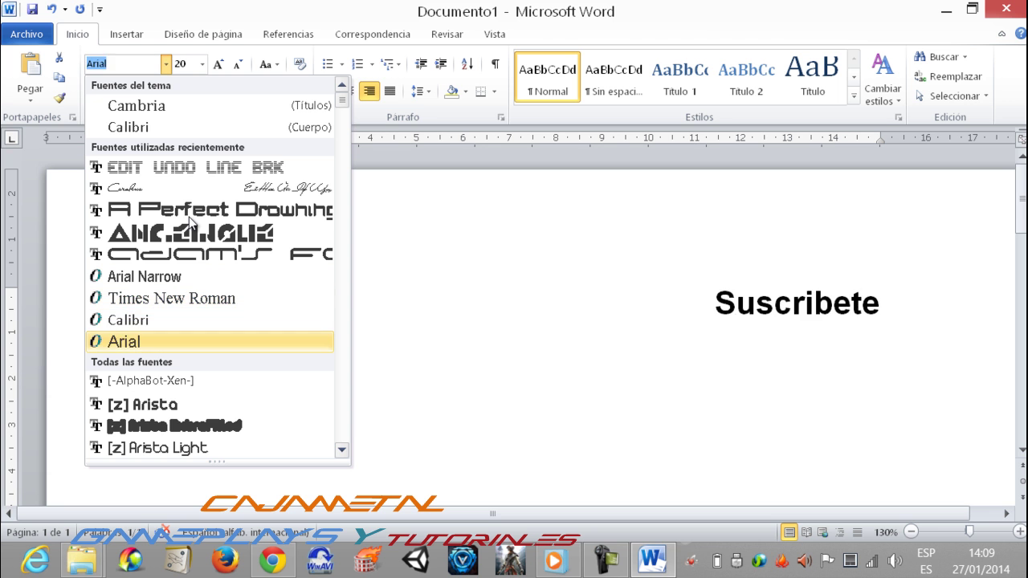
{"action": "key", "text": "Down"}
{"action": "key", "text": "Down"}
{"action": "key", "text": "Down"}
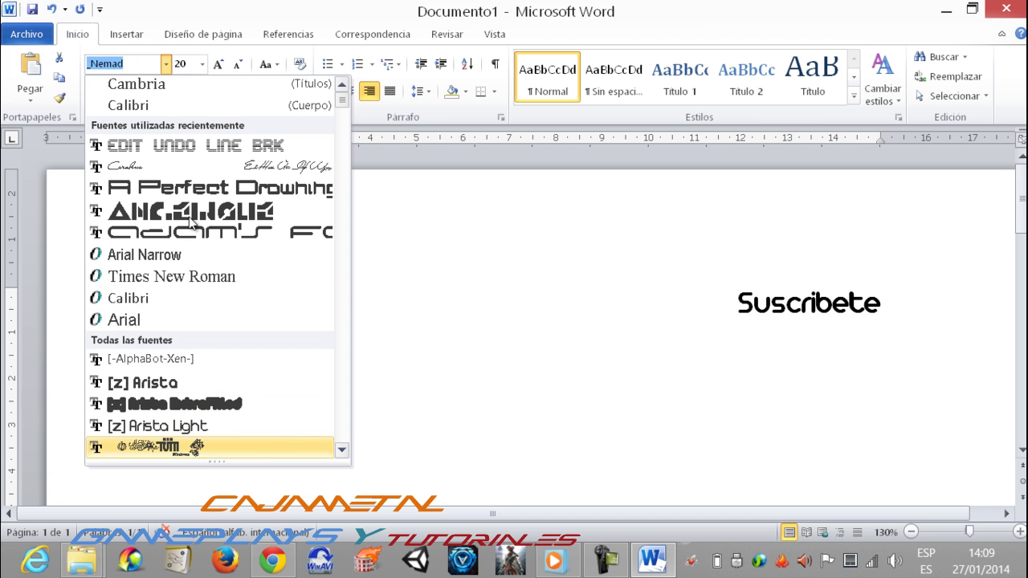
{"action": "key", "text": "Down"}
{"action": "key", "text": "Down"}
{"action": "key", "text": "Down"}
{"action": "key", "text": "Down"}
{"action": "key", "text": "Down"}
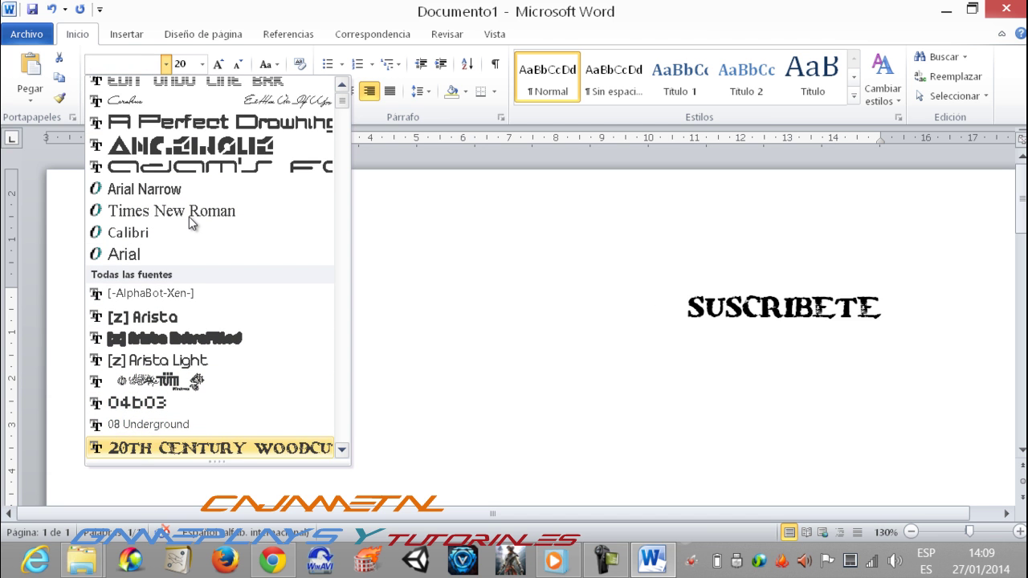
{"action": "key", "text": "Down"}
{"action": "key", "text": "Down"}
{"action": "key", "text": "Down"}
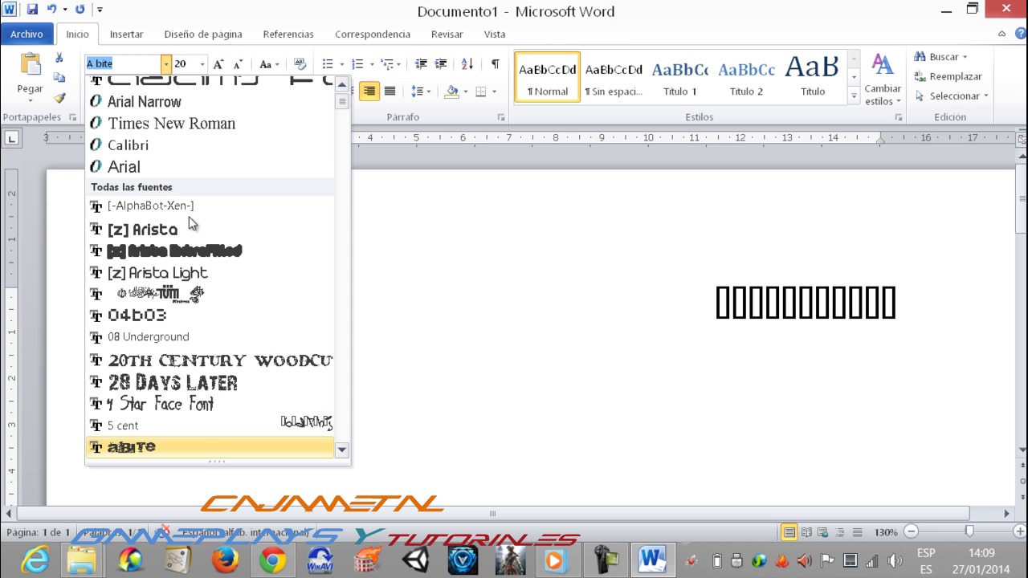
{"action": "key", "text": "Down"}
{"action": "key", "text": "Down"}
{"action": "key", "text": "Down"}
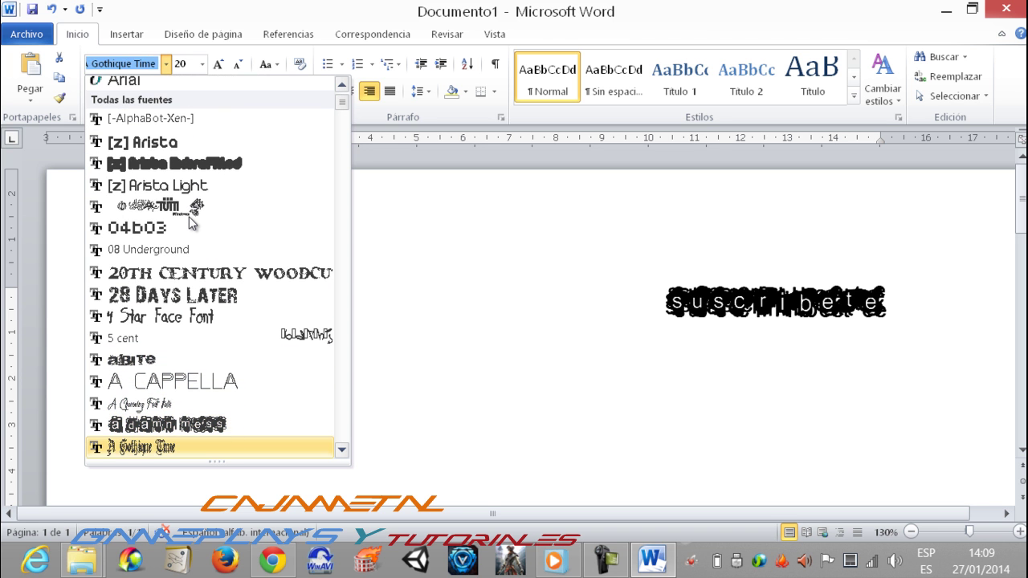
{"action": "key", "text": "Down"}
{"action": "key", "text": "Down"}
{"action": "key", "text": "Down"}
{"action": "key", "text": "Down"}
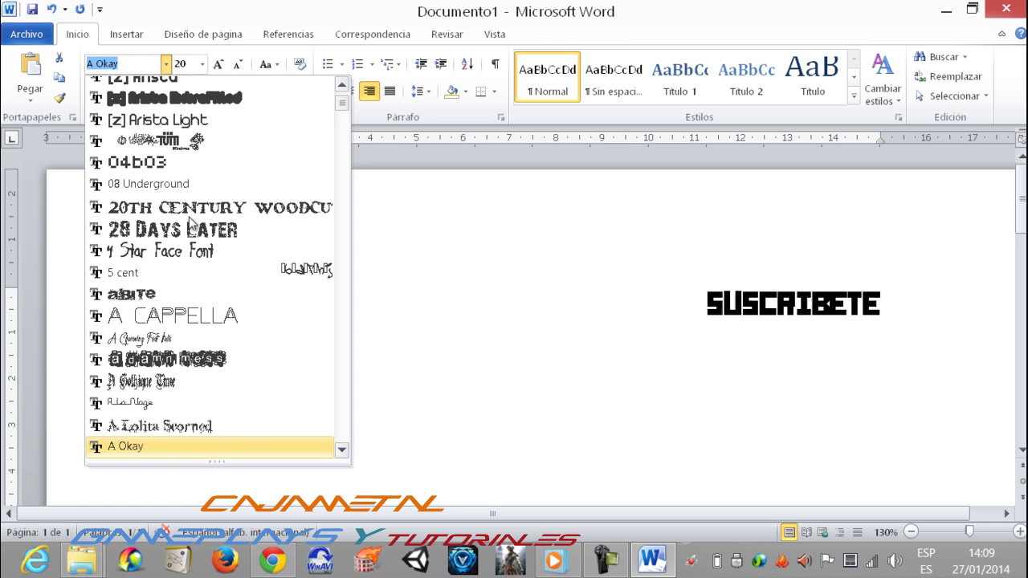
{"action": "key", "text": "Down"}
{"action": "key", "text": "Down"}
{"action": "key", "text": "Down"}
{"action": "key", "text": "Down"}
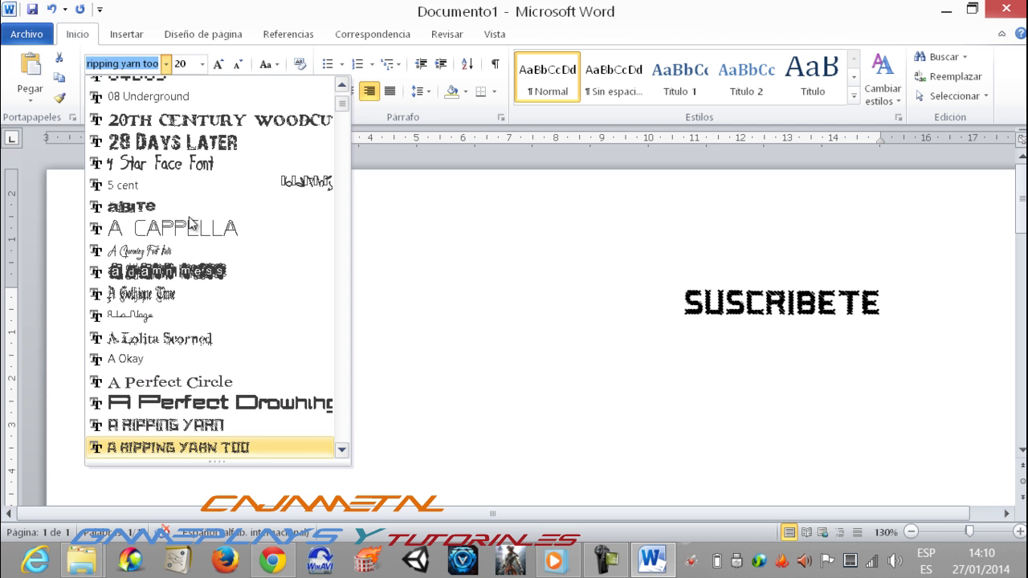
{"action": "key", "text": "Down"}
{"action": "key", "text": "Down"}
{"action": "key", "text": "Down"}
{"action": "key", "text": "Down"}
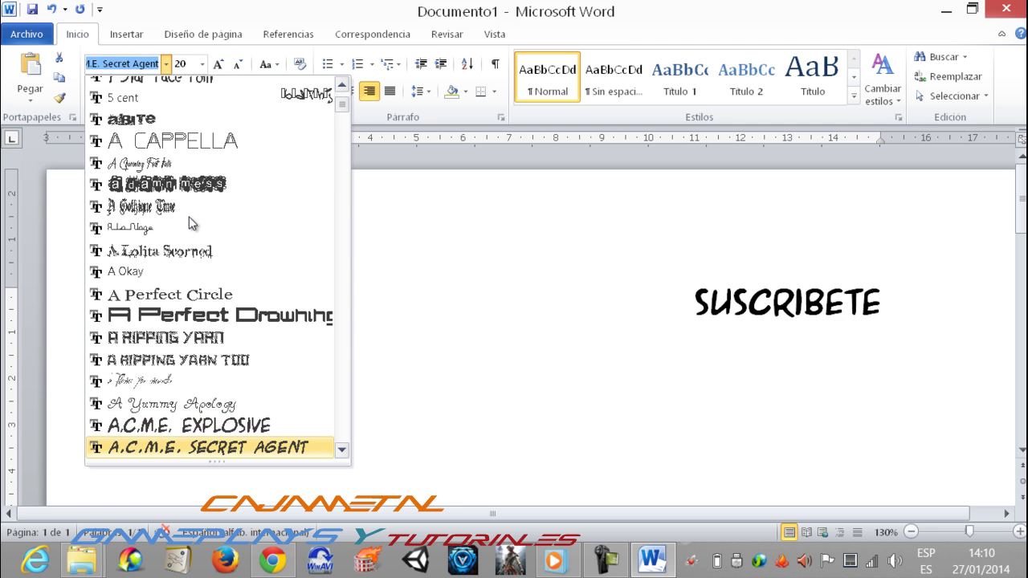
{"action": "key", "text": "Down"}
{"action": "key", "text": "Down"}
{"action": "key", "text": "Down"}
{"action": "key", "text": "Down"}
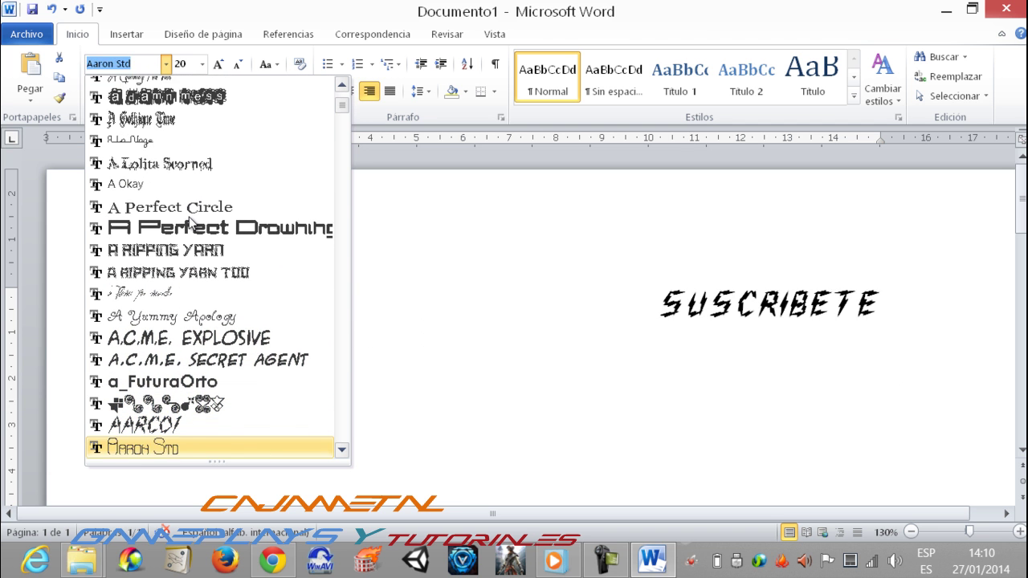
{"action": "key", "text": "Down"}
{"action": "key", "text": "Down"}
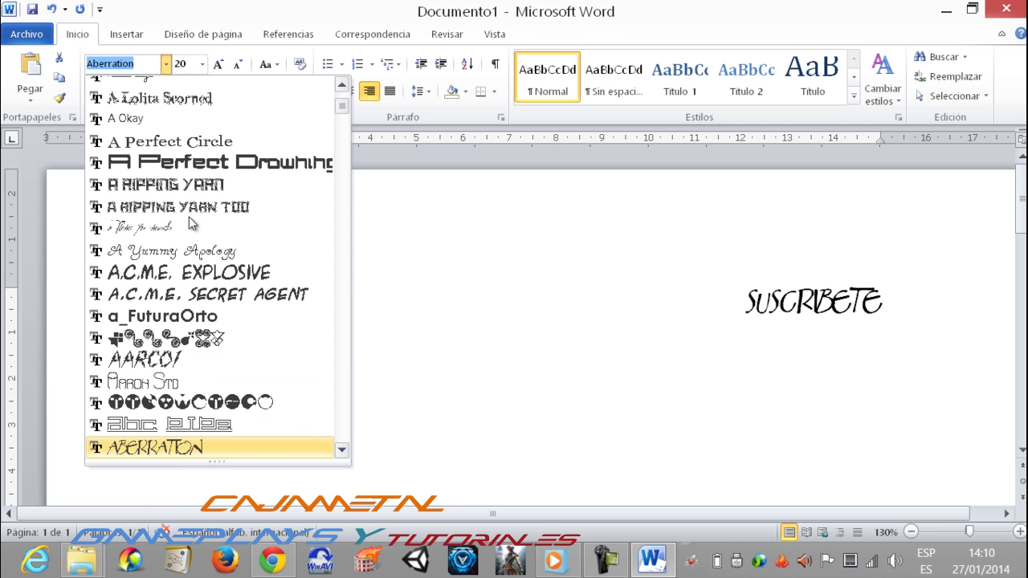
Apply the abc.pipe font to the word "Suscribete".
{"action": "key", "text": "Up"}
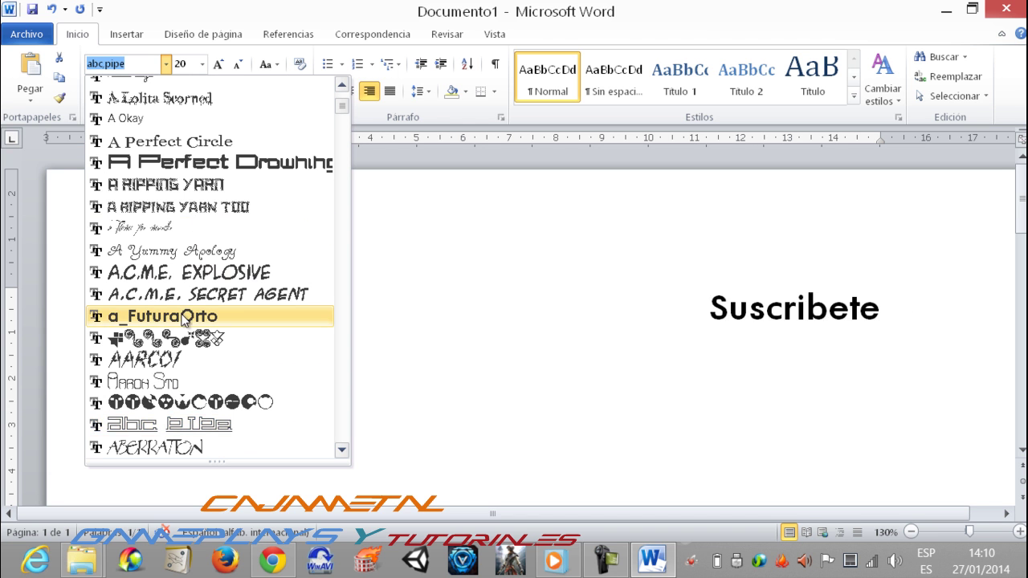
{"action": "left_click", "coordinate": [185, 425]}
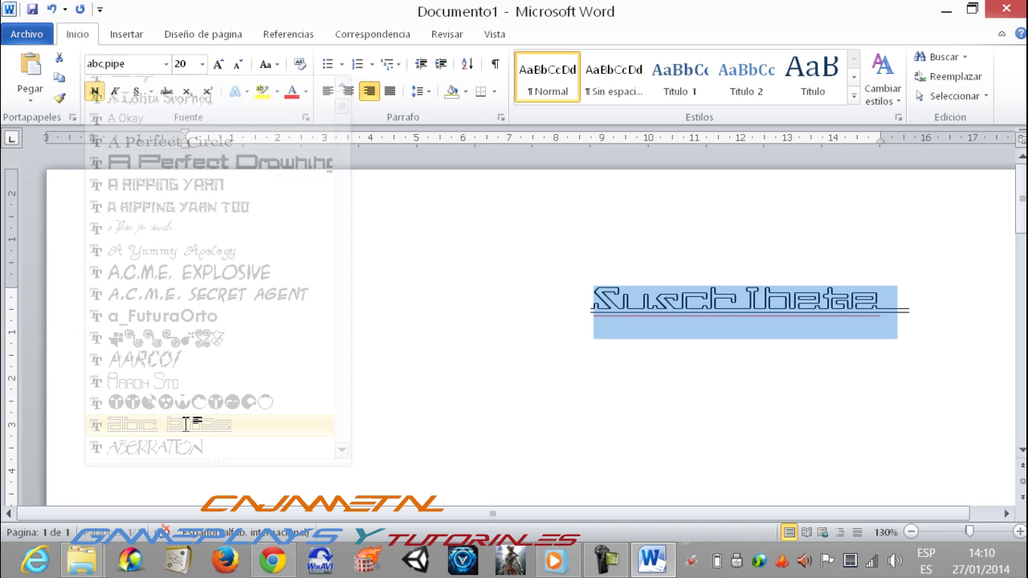
Set the font color of "Suscribete" to a dark tan theme shade and highlight the word in black.
{"action": "left_click", "coordinate": [305, 91]}
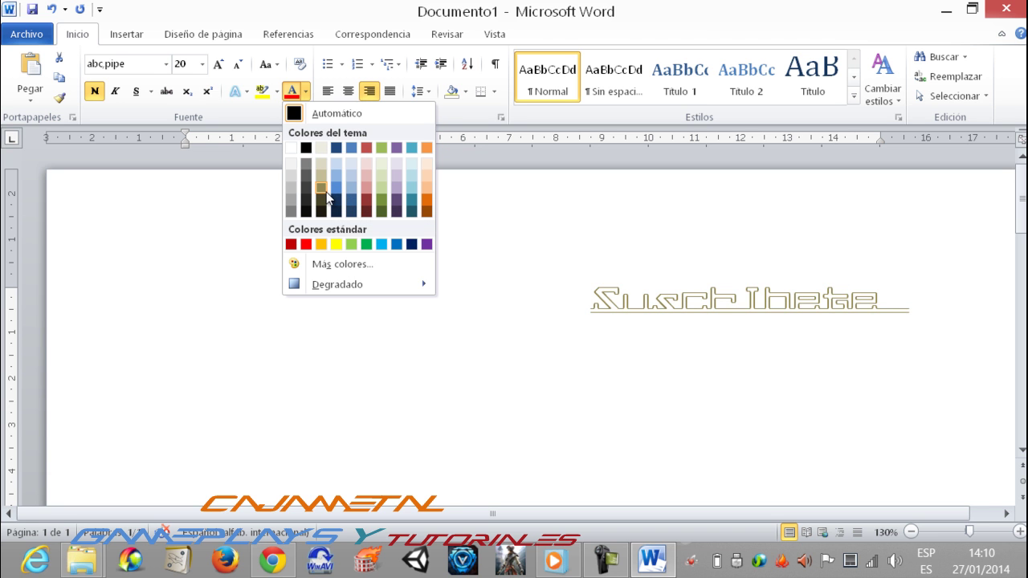
{"action": "left_click", "coordinate": [325, 192]}
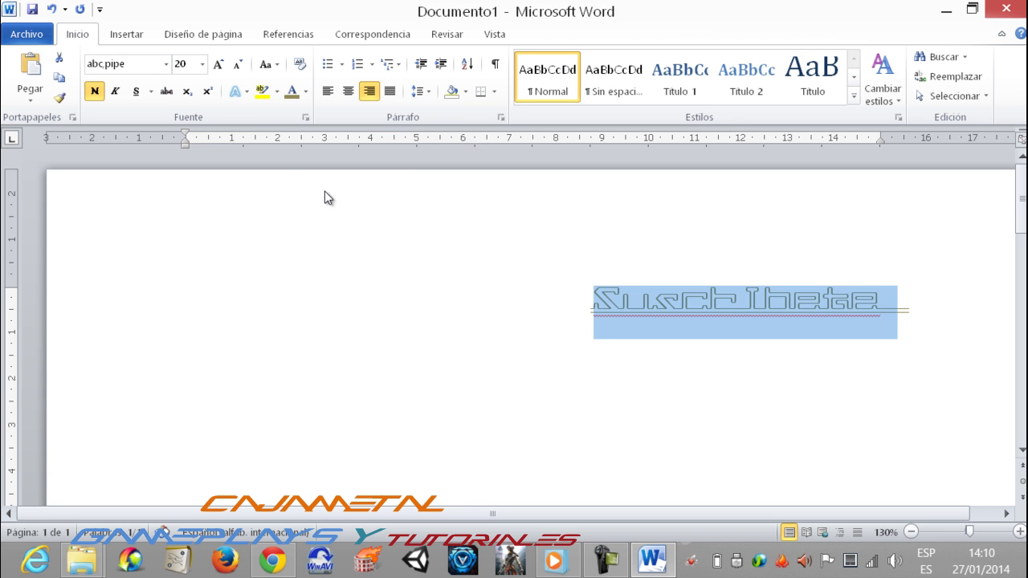
{"action": "left_click", "coordinate": [275, 96]}
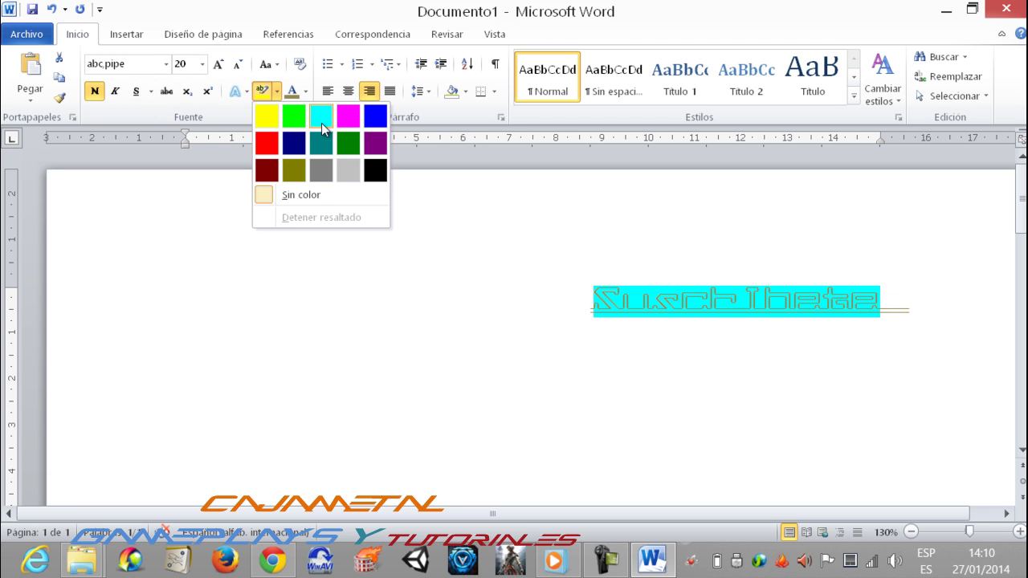
{"action": "left_click", "coordinate": [375, 170]}
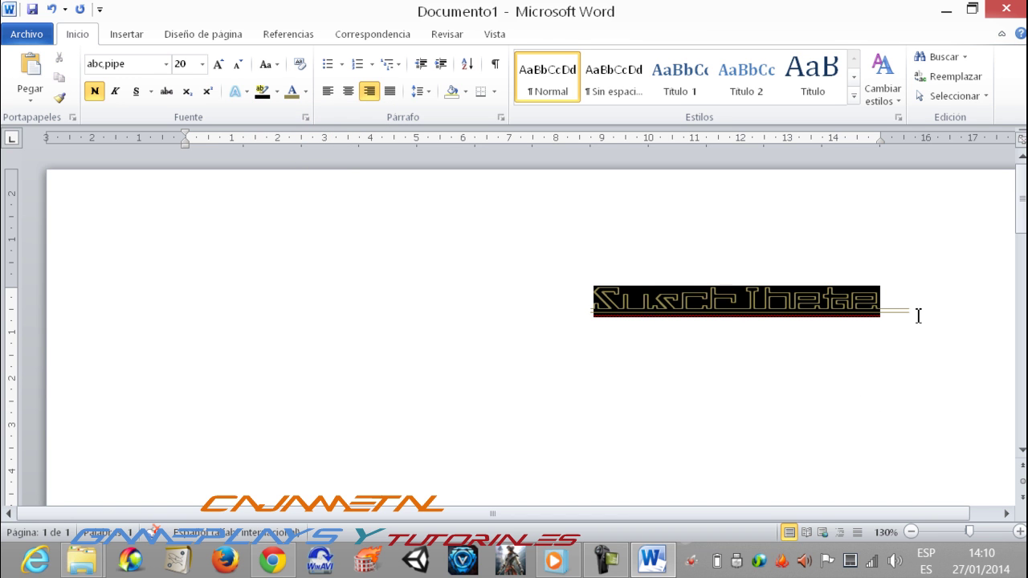